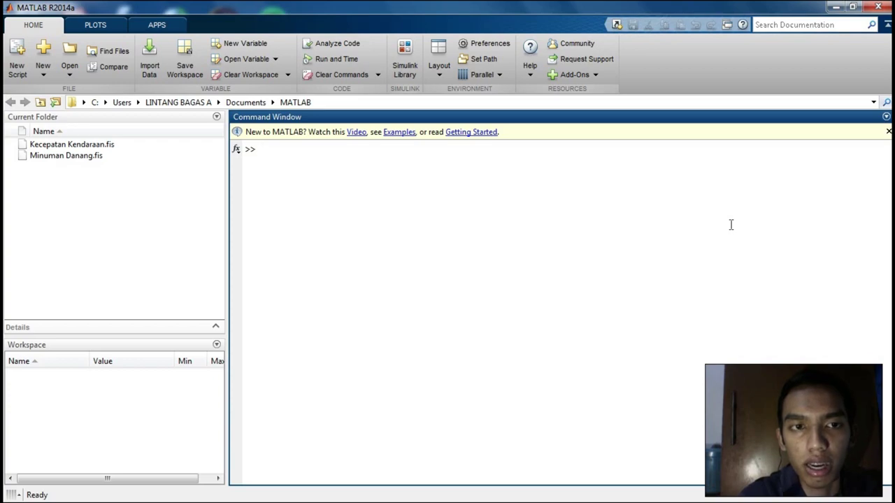
Step: Launch nntool from the command line and bring up the form for creating a new data set
text(nntool)
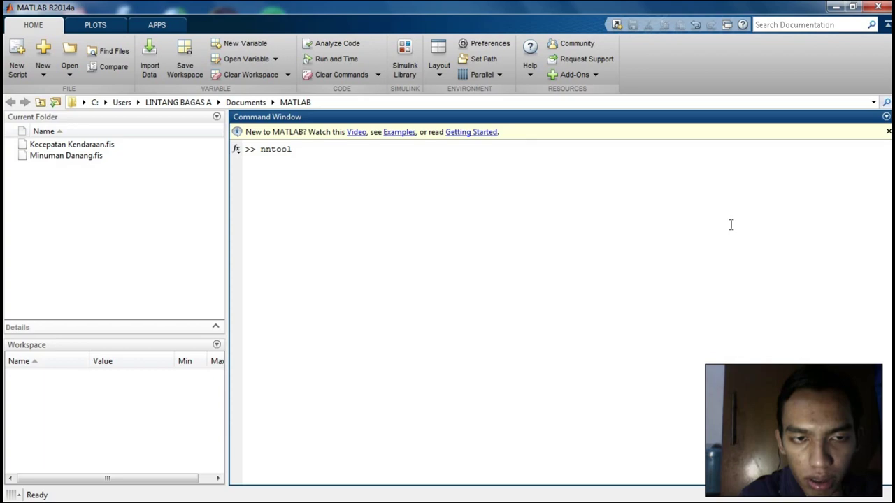
key(Return)
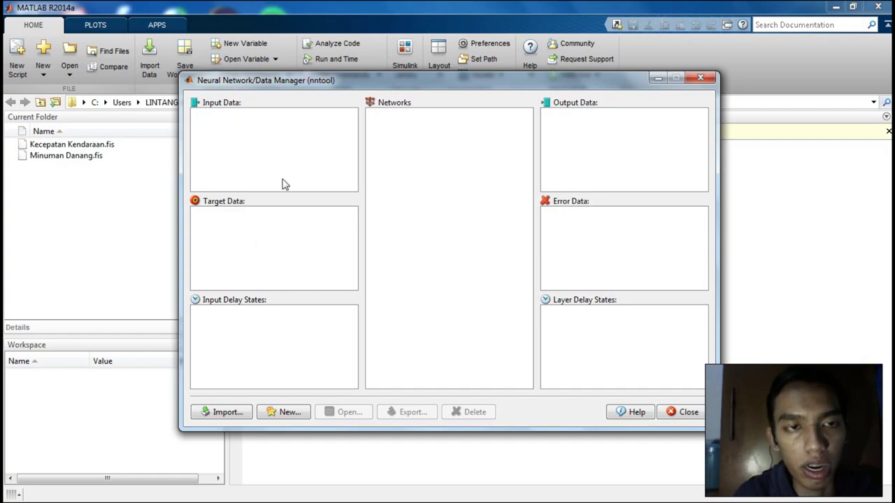
click(299, 415)
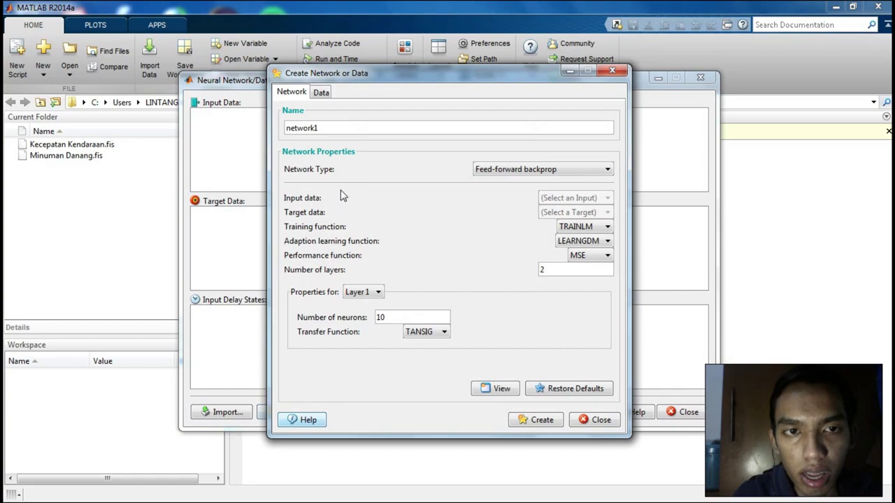
click(323, 94)
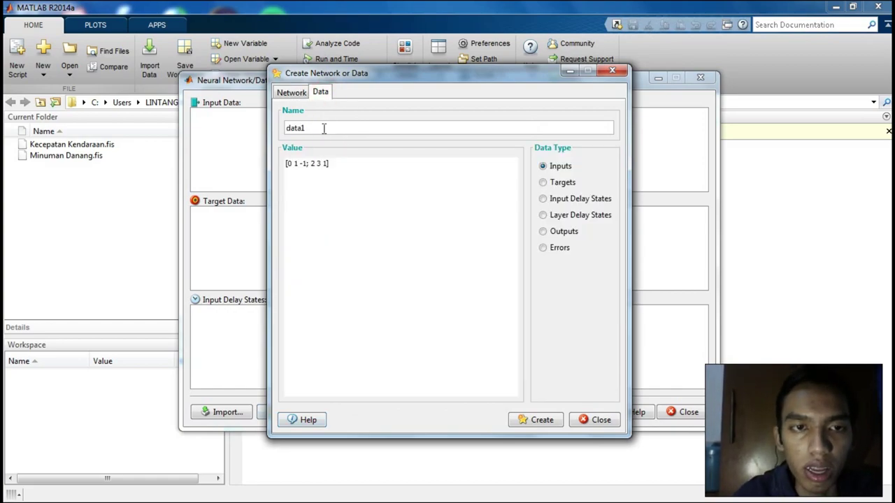
Step: Name the new data set tegangan in place of the default name
click(323, 128)
key(BackSpace)
key(BackSpace)
key(BackSpace)
key(BackSpace)
key(BackSpace)
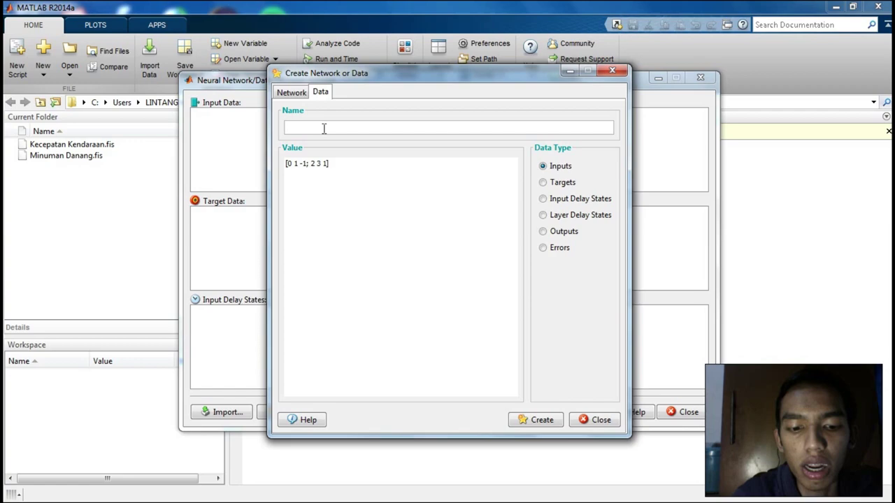
text(tegangan)
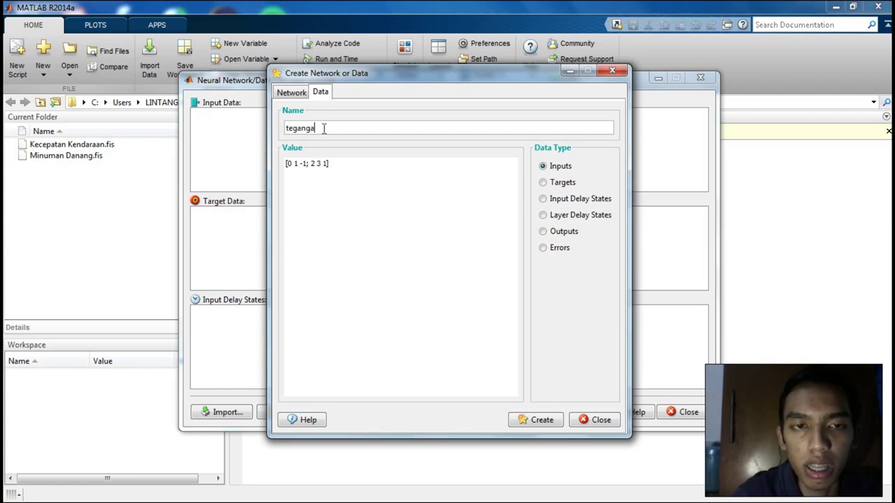
click(326, 163)
key(BackSpace)
key(BackSpace)
key(BackSpace)
key(BackSpace)
key(BackSpace)
key(BackSpace)
key(BackSpace)
key(BackSpace)
key(BackSpace)
key(BackSpace)
key(BackSpace)
key(BackSpace)
key(BackSpace)
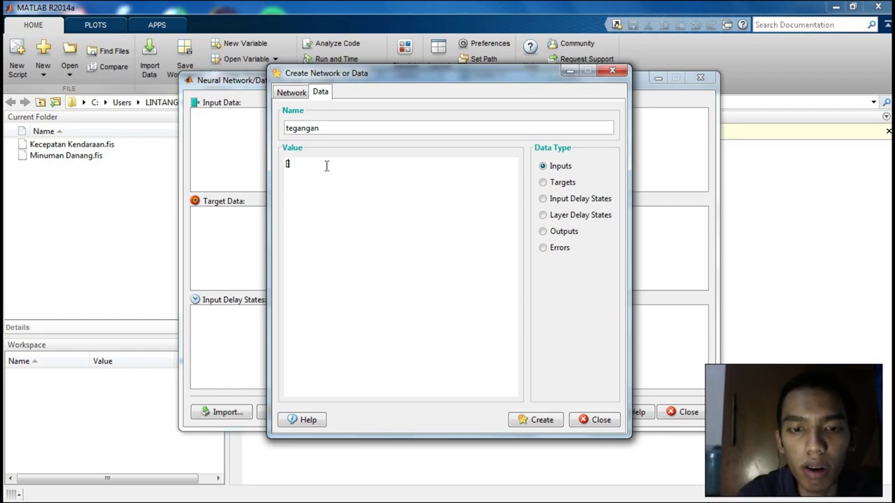
text(0)
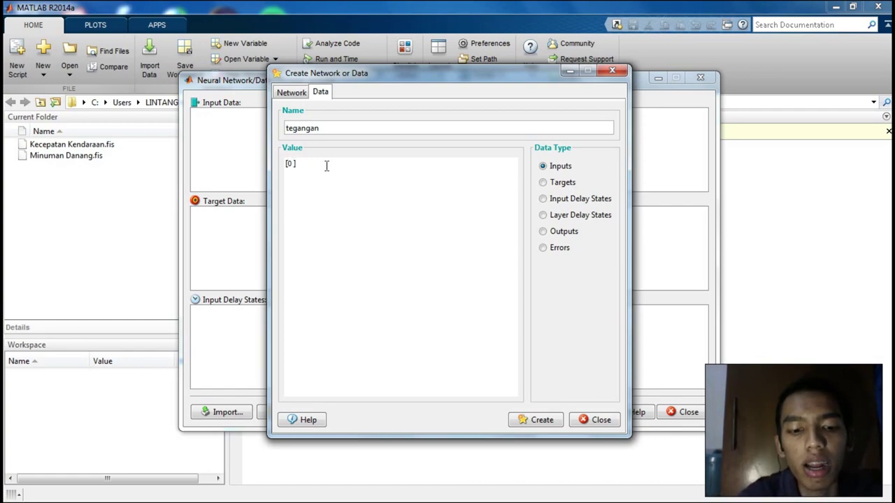
text( 25)
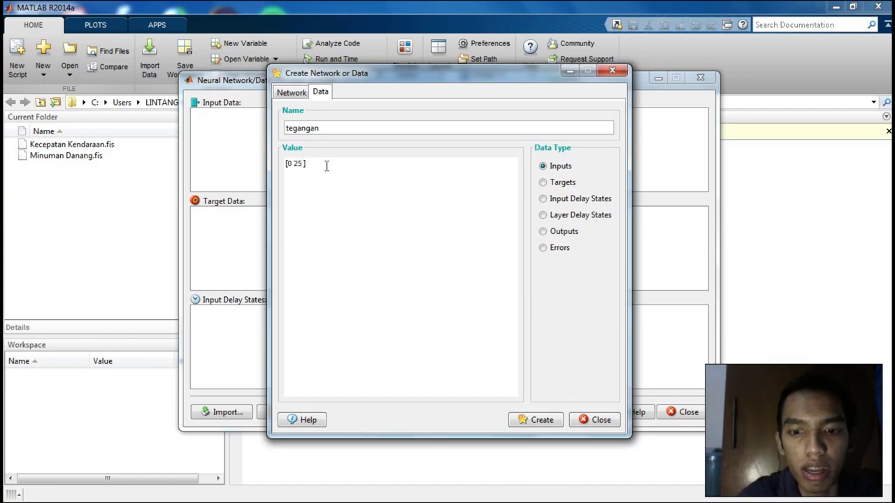
text( 50)
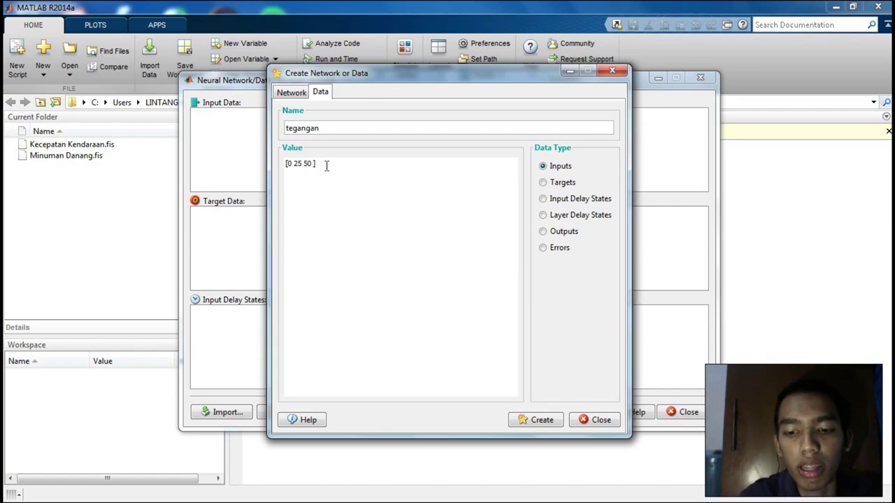
text(75 0)
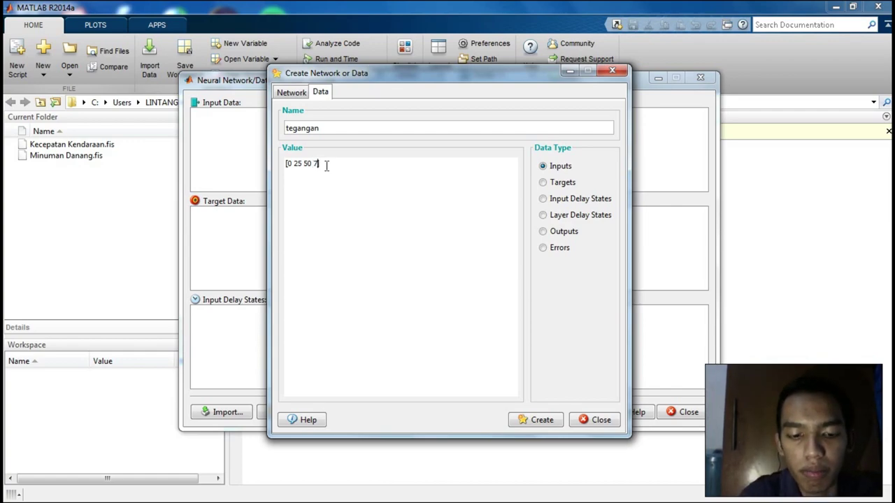
text(0)
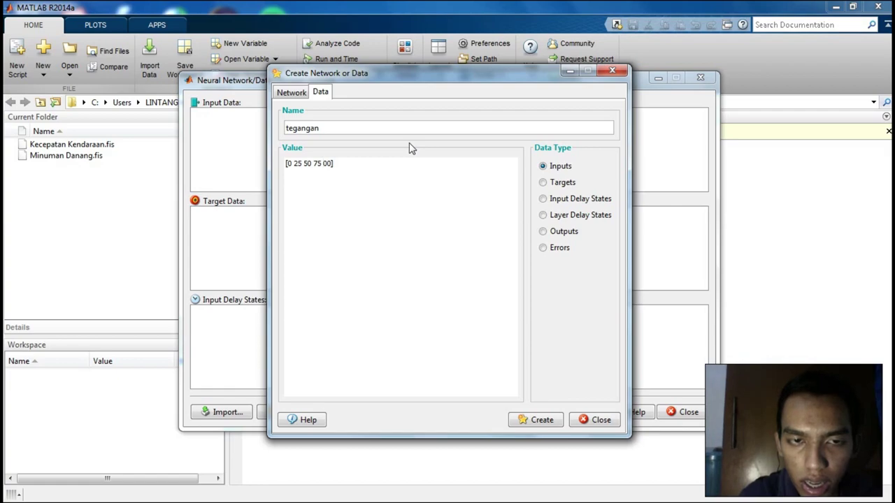
text(1)
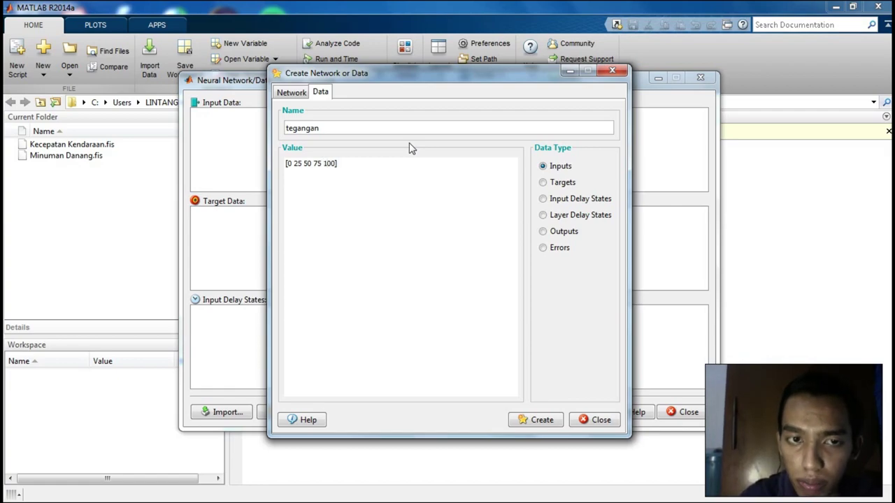
click(334, 163)
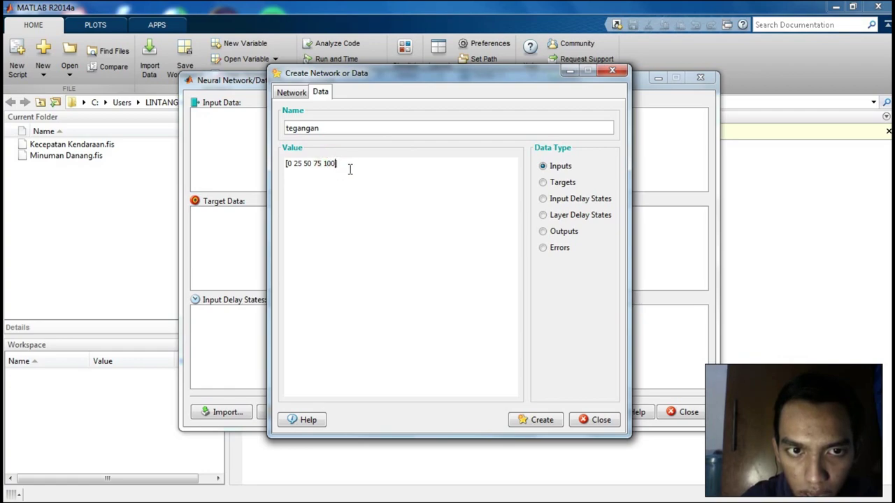
text(125)
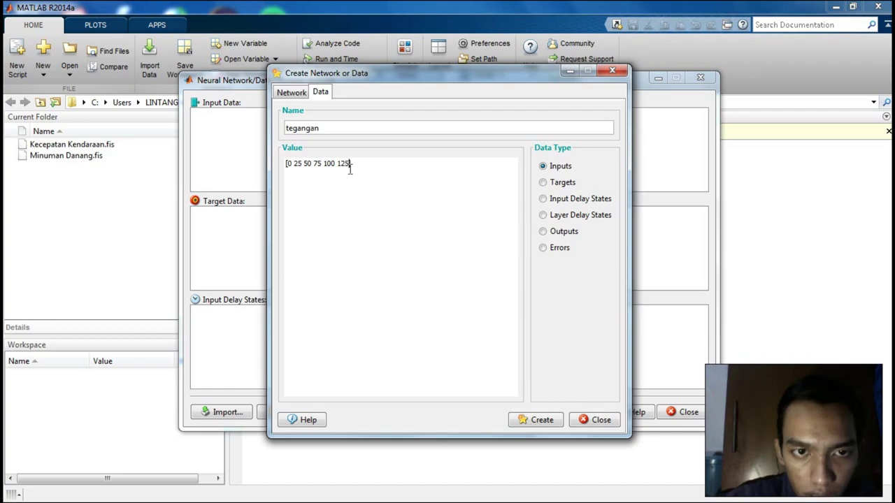
text( 15)
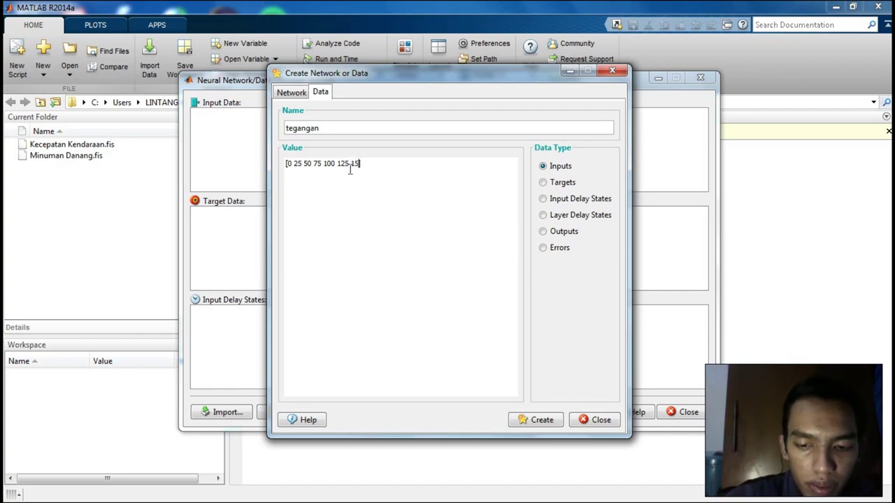
text(0 17)
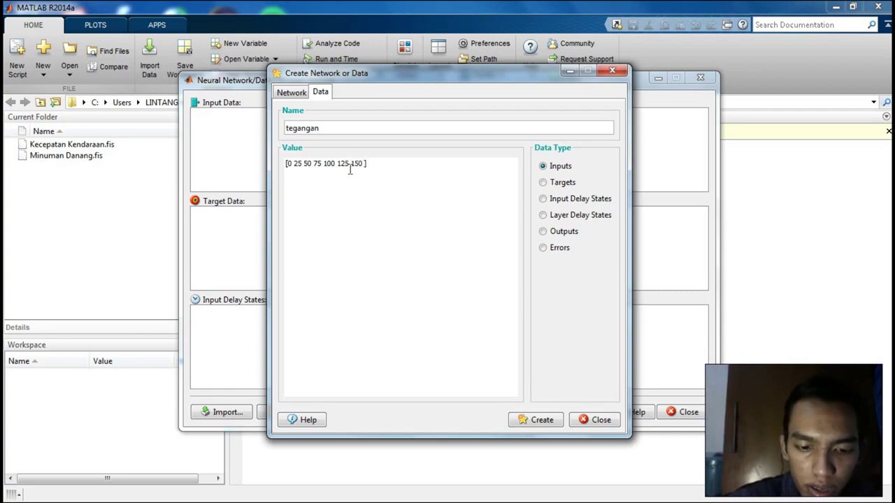
text(5 )
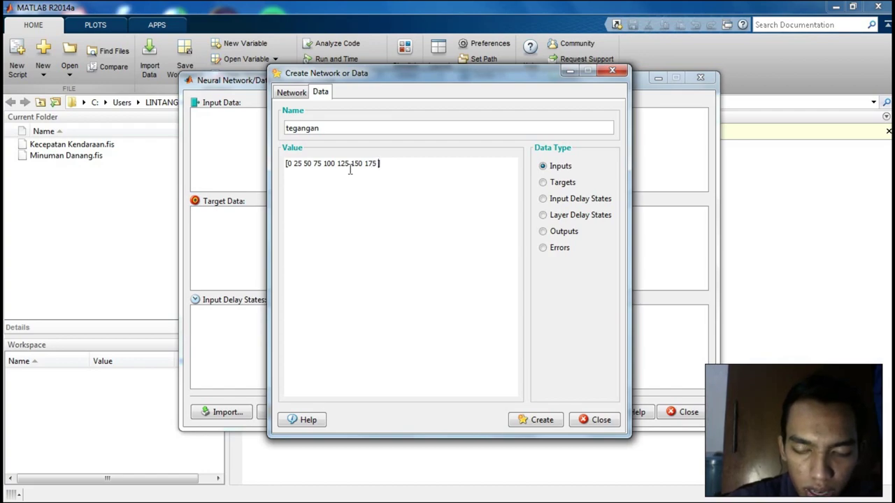
text(200 )
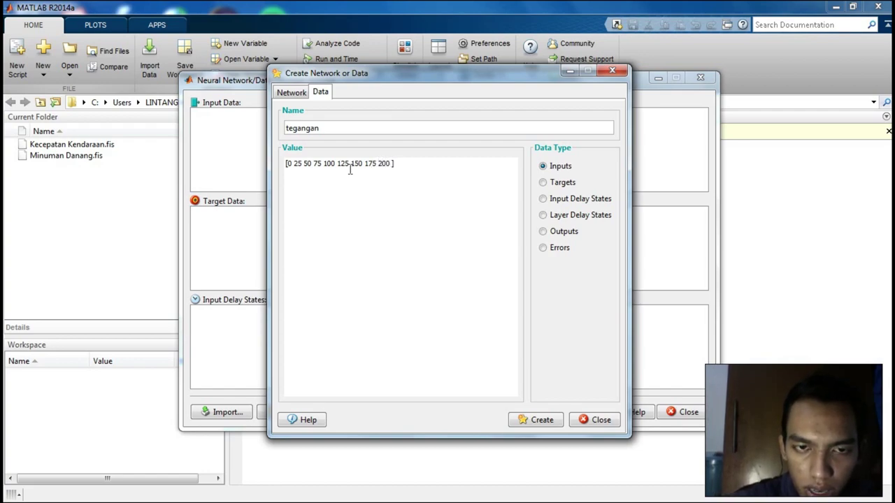
text(225)
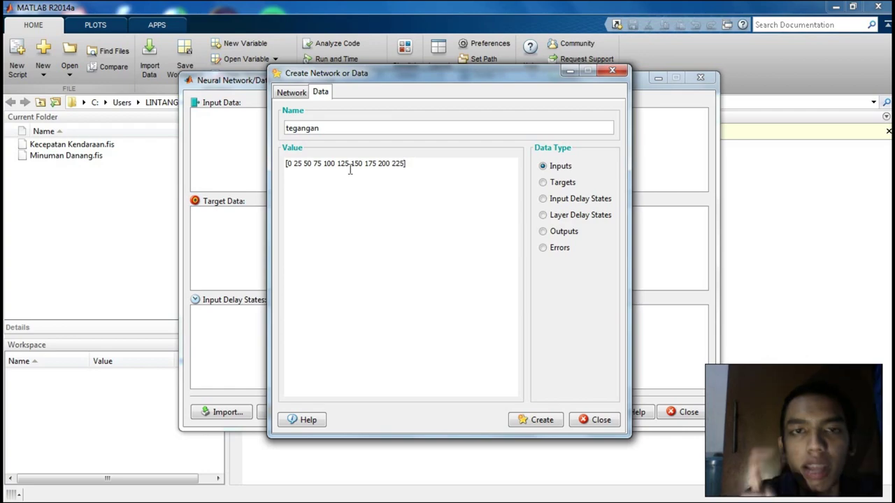
Step: Create tegangan as Inputs data, acknowledge the notice and close the creation dialog
click(533, 421)
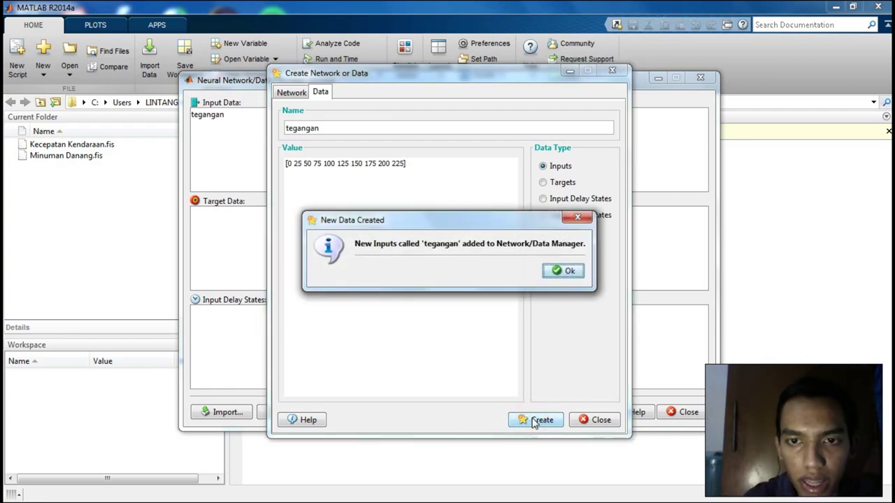
click(565, 274)
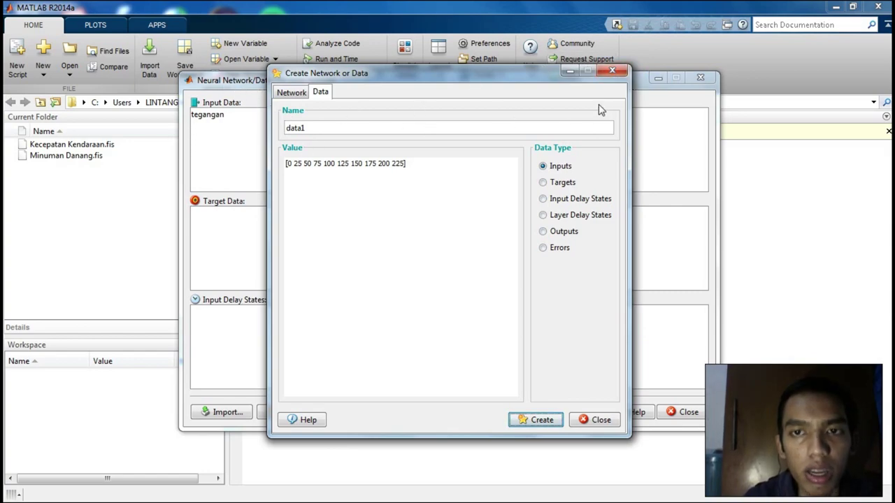
click(615, 74)
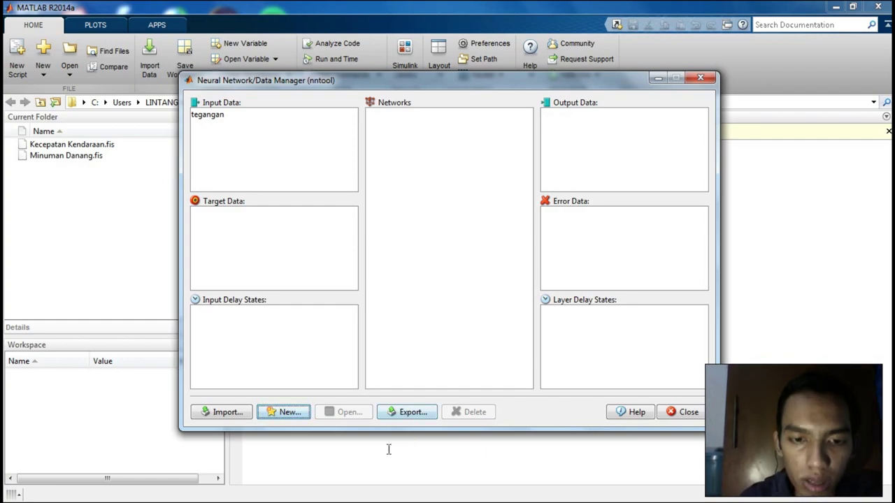
Step: Start another new data set and name it keceptan
click(283, 411)
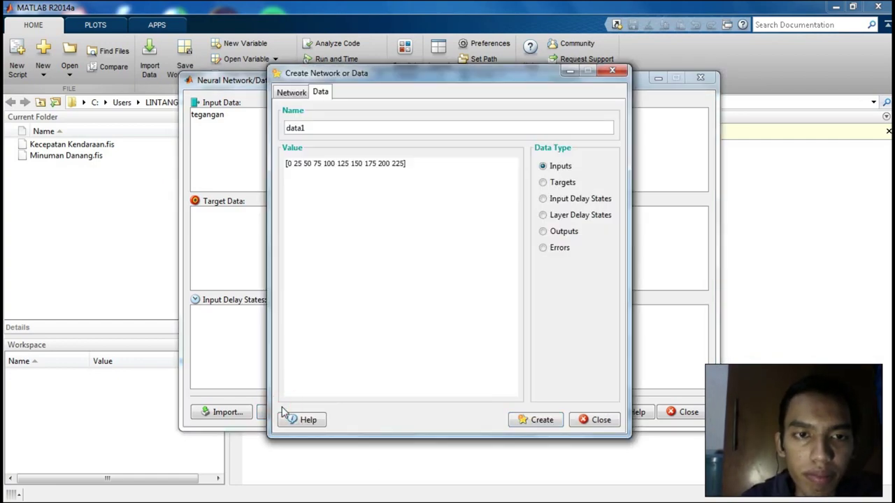
double_click(347, 129)
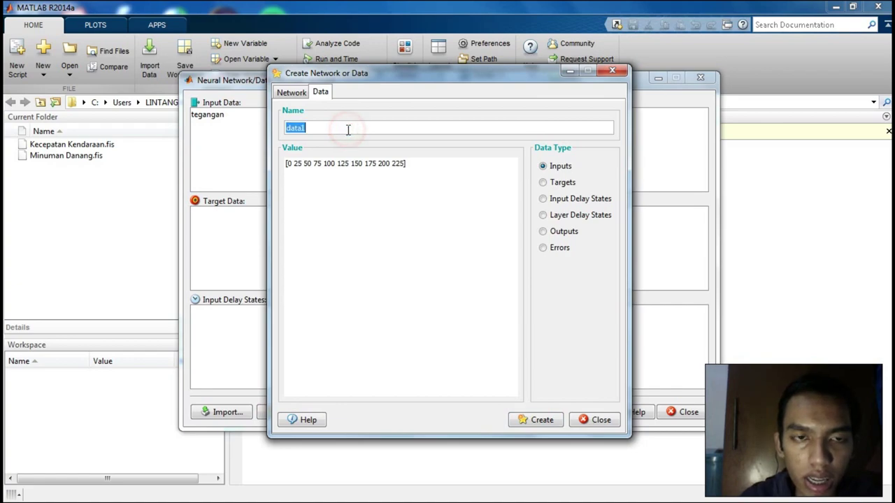
click(347, 129)
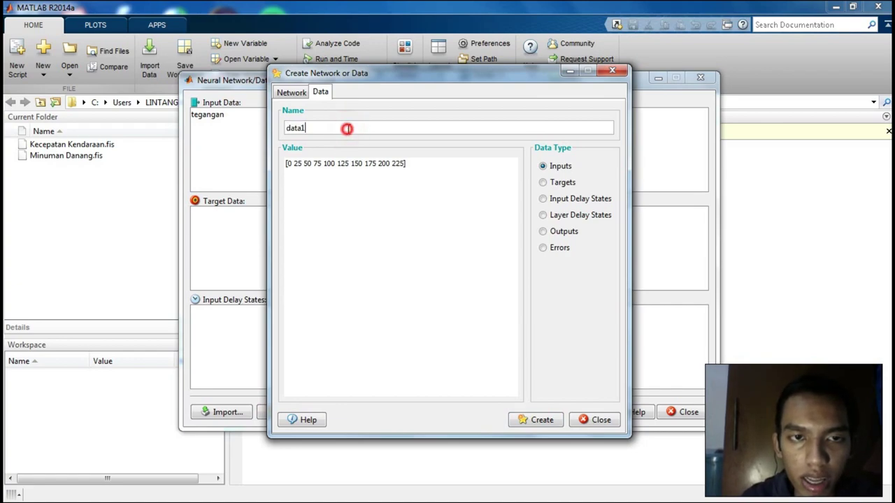
double_click(347, 128)
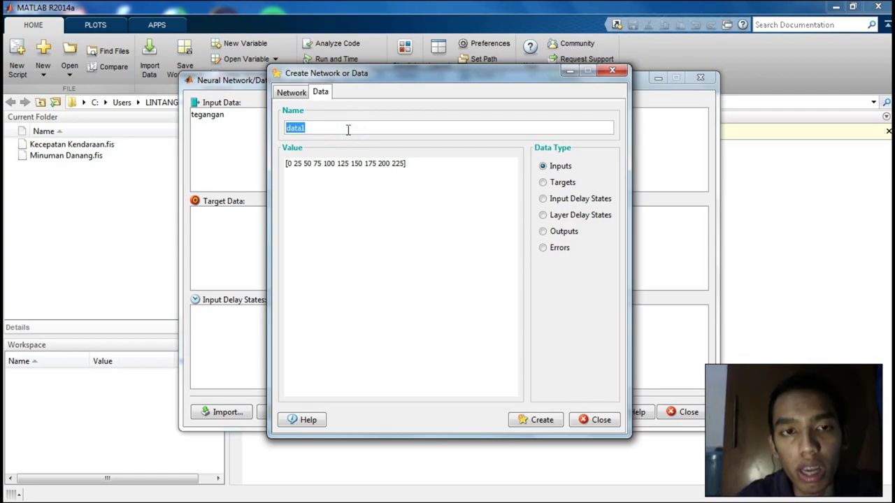
text(ke)
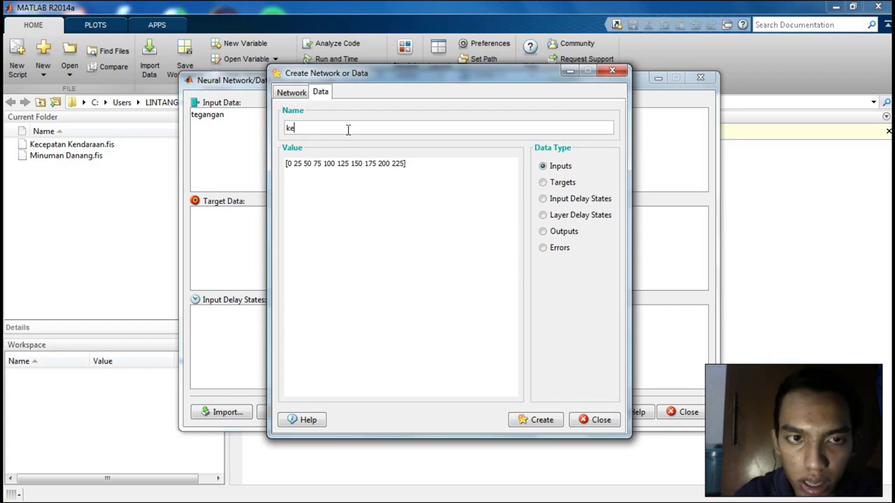
text(cptan)
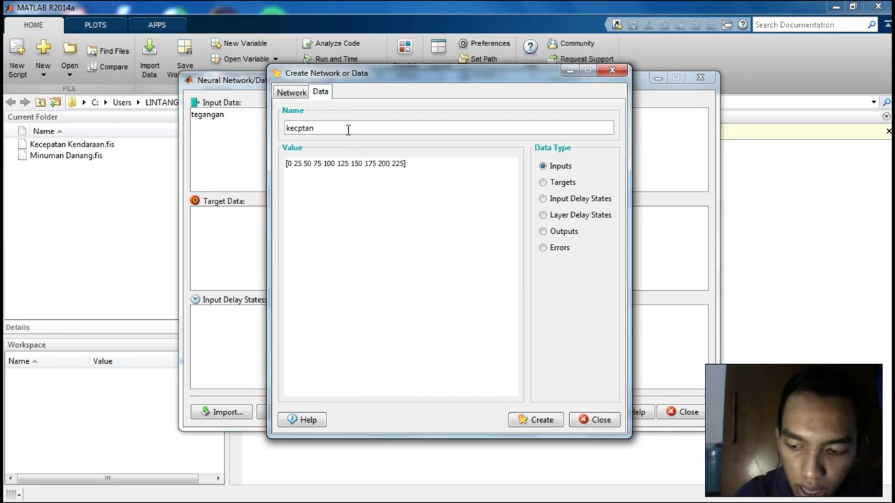
key(Left)
key(Left)
key(Left)
text(e)
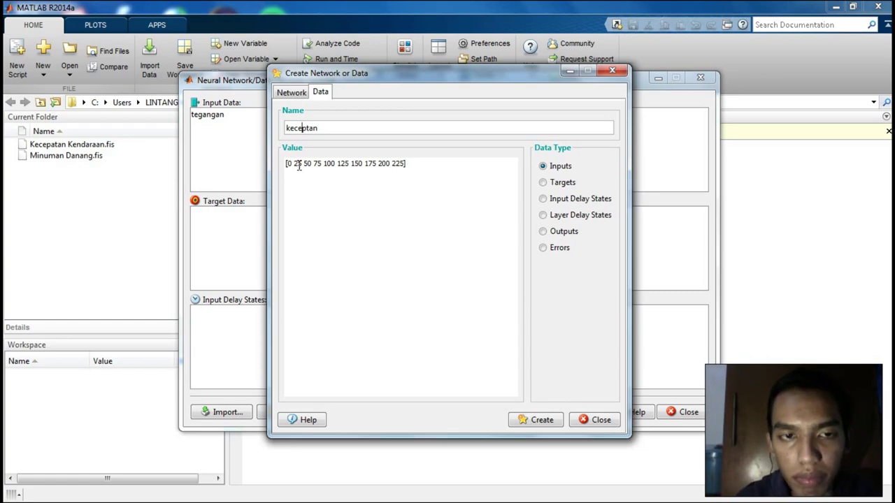
Step: Replace the values 25, 50 and 75 in the keceptan vector with 311, 664 and 989
click(295, 165)
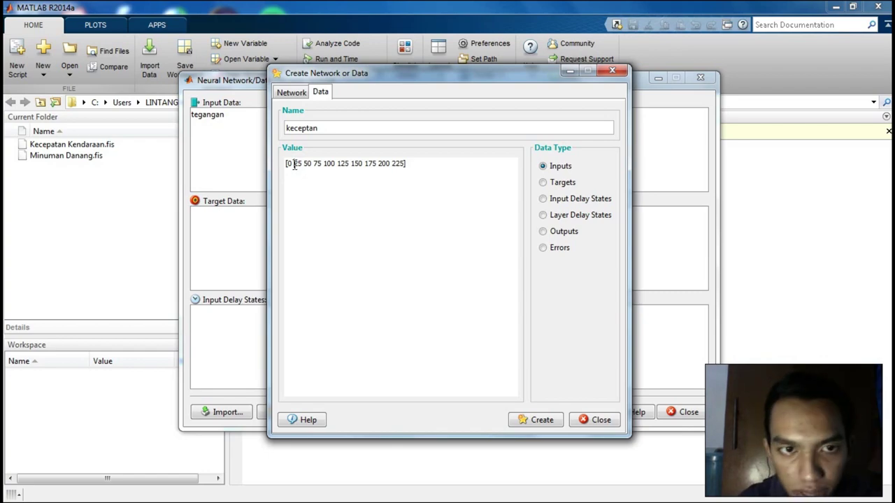
drag(294, 165, 301, 166)
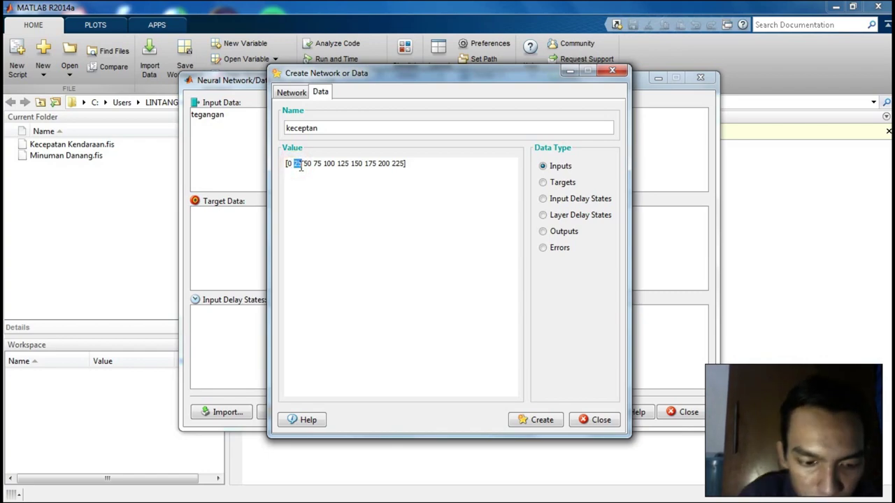
text(311)
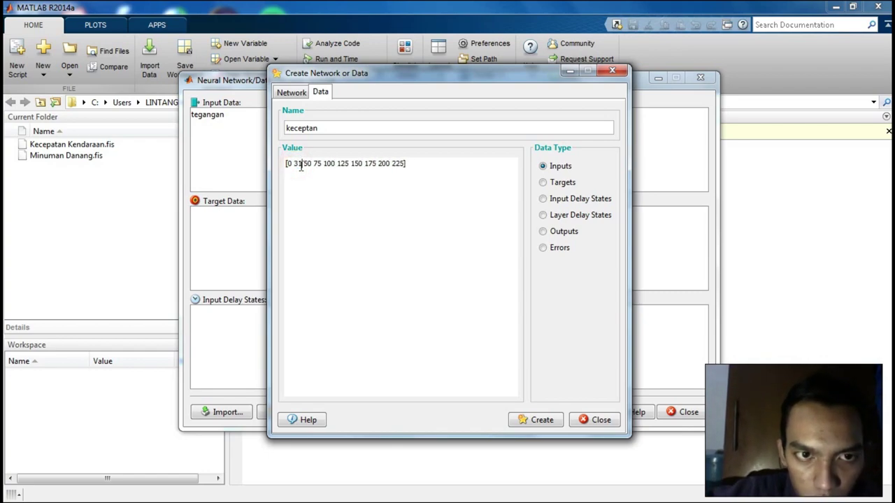
drag(307, 166, 313, 165)
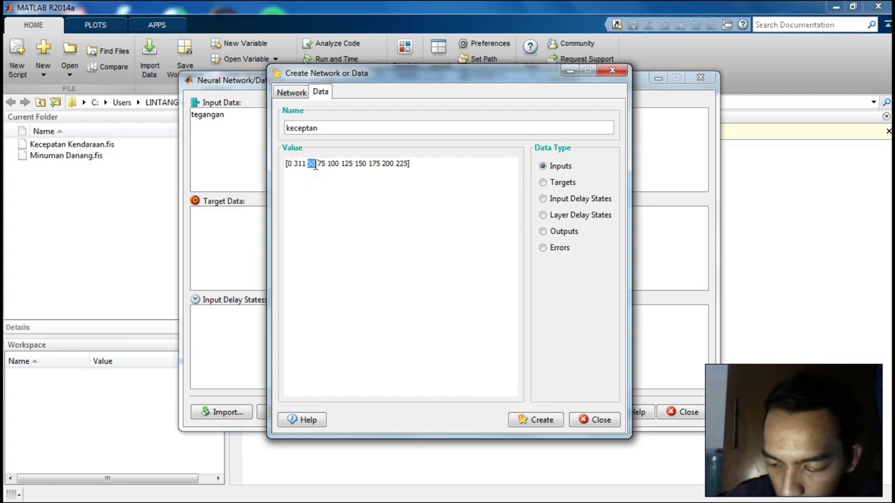
text(660)
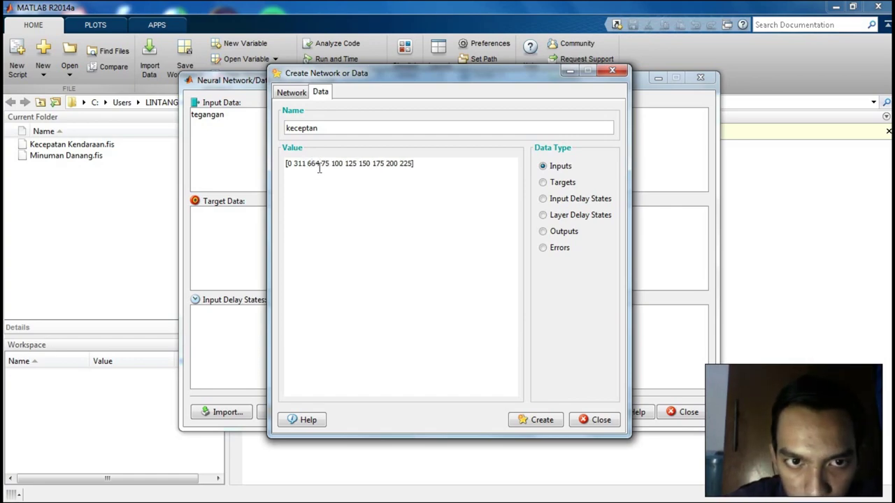
double_click(321, 166)
text(980)
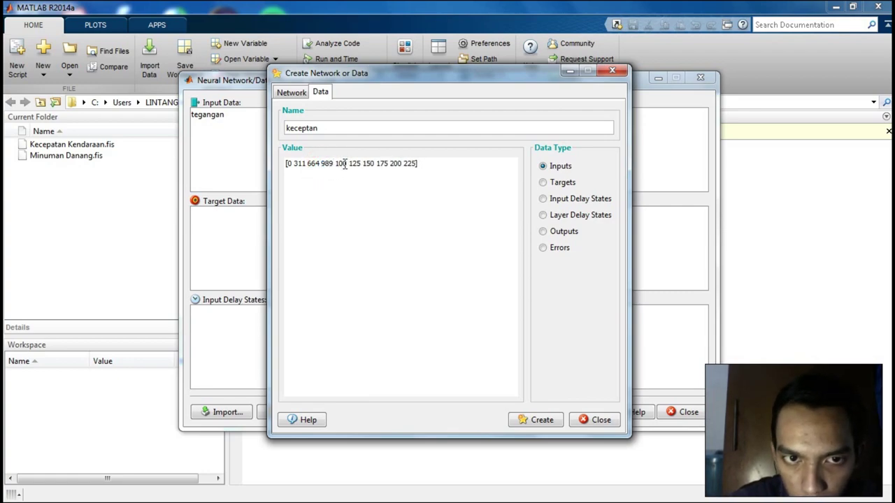
Step: Replace the values 100 and 125 in the keceptan vector with 131 and 1657
click(341, 165)
drag(340, 165, 347, 165)
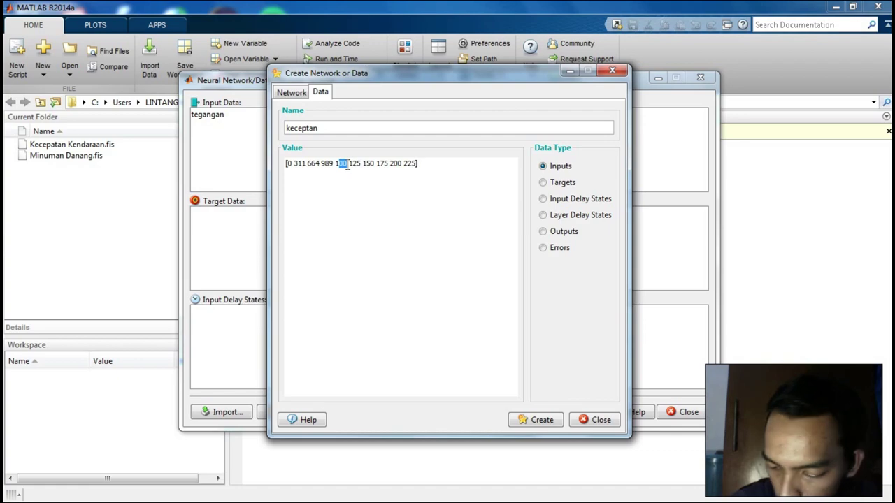
text(3)
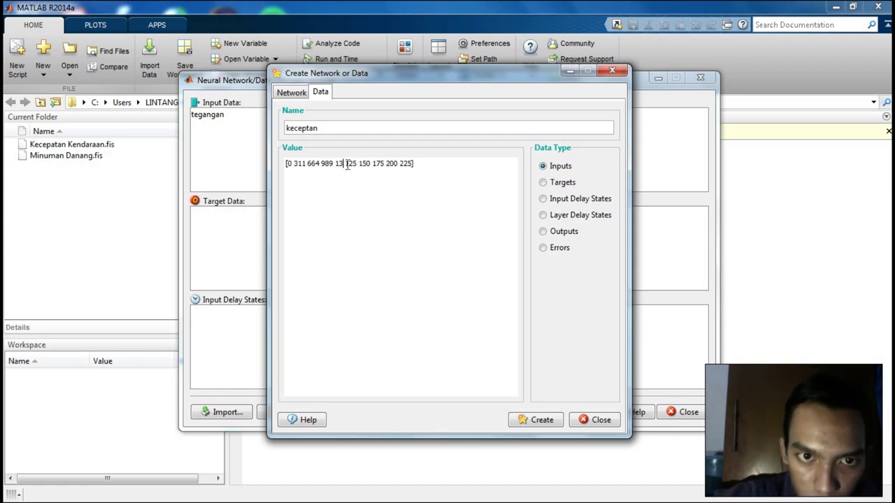
text(1)
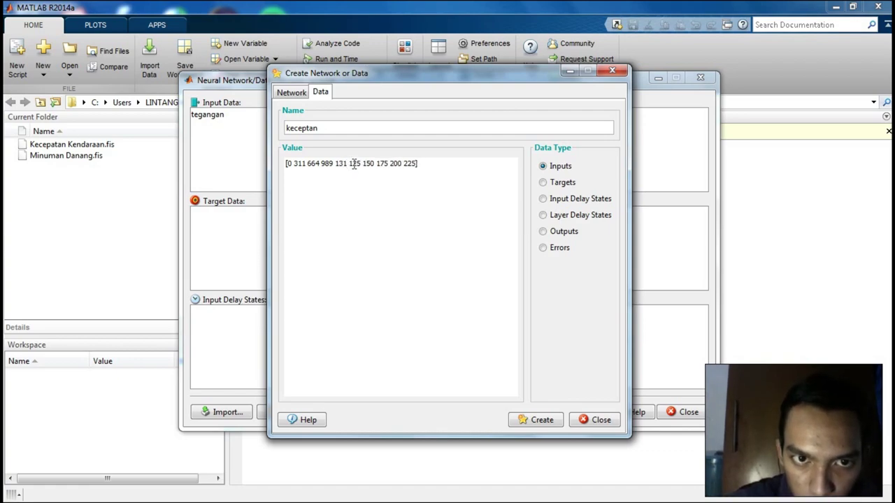
drag(351, 165, 362, 165)
text(657)
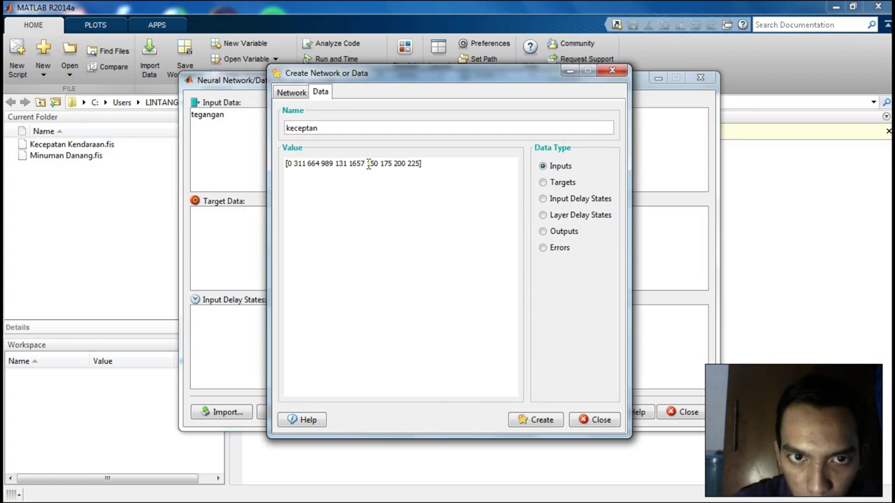
Step: Replace the values 150 and 175 in the keceptan vector with 1913 and 267
drag(367, 164, 379, 160)
text(1914)
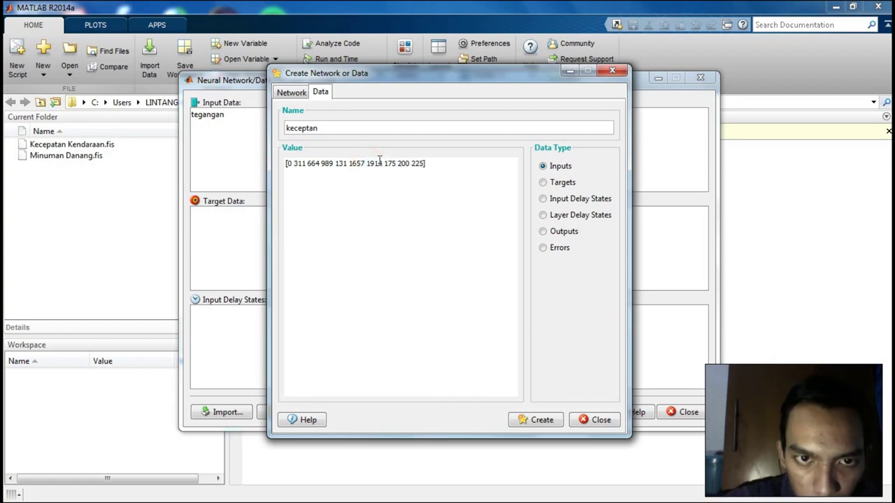
key(BackSpace)
text(3)
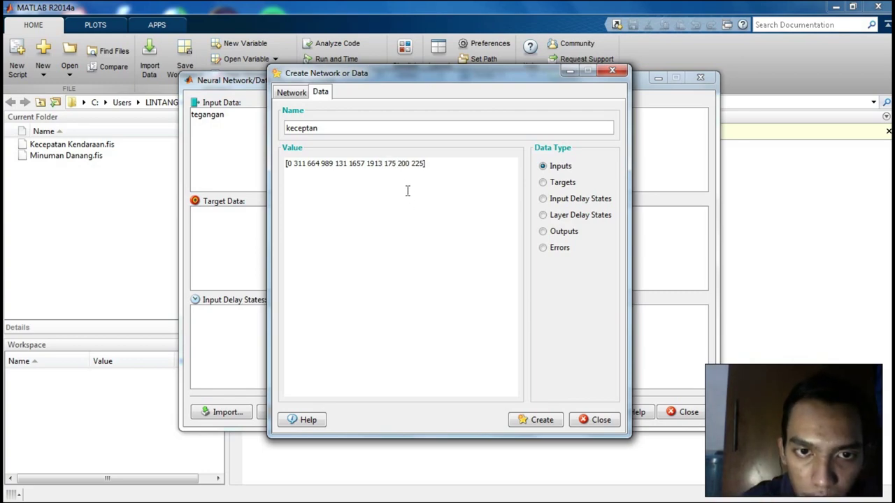
drag(384, 166, 396, 168)
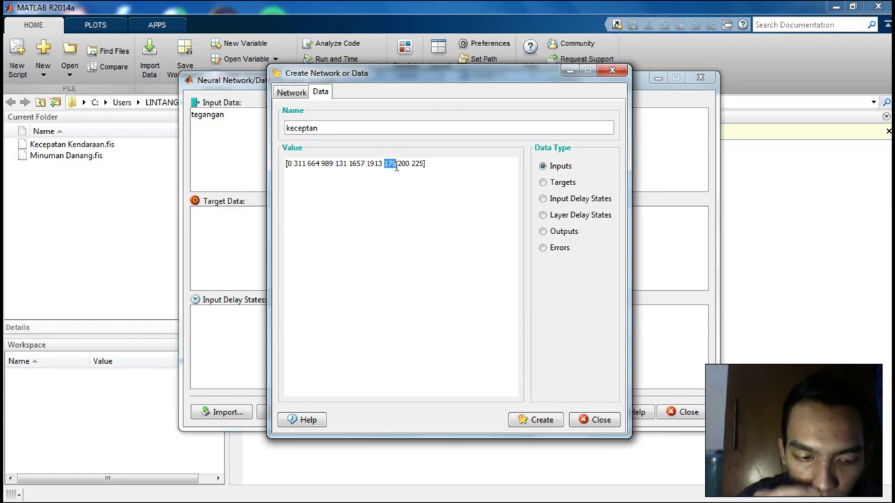
text(267)
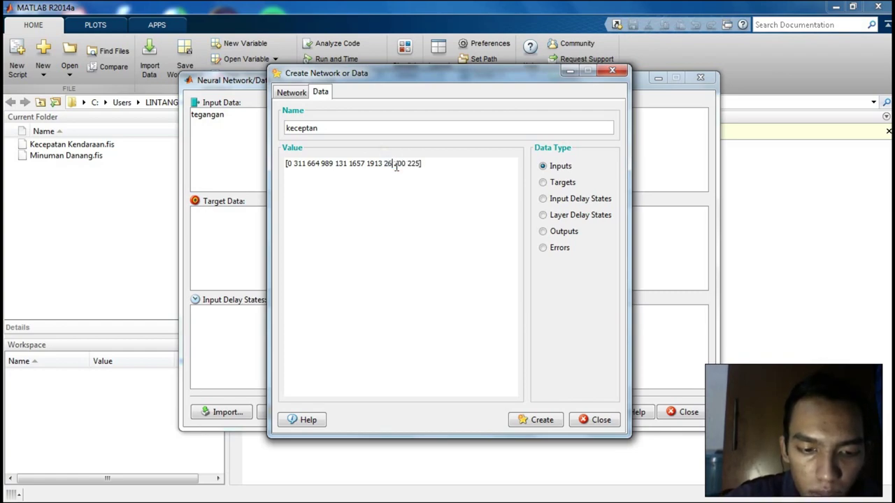
Step: Replace the last two values of the keceptan vector, 200 and 225, with 500 and 1980
drag(400, 165, 408, 165)
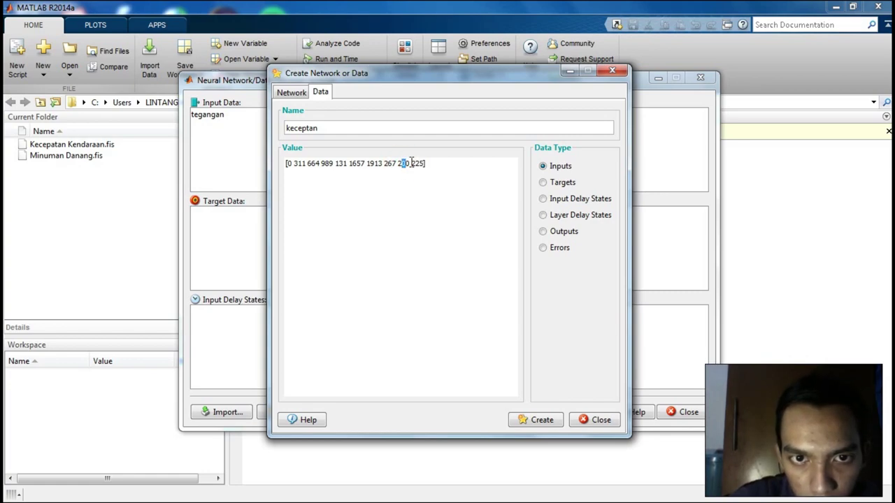
click(400, 165)
drag(400, 165, 407, 166)
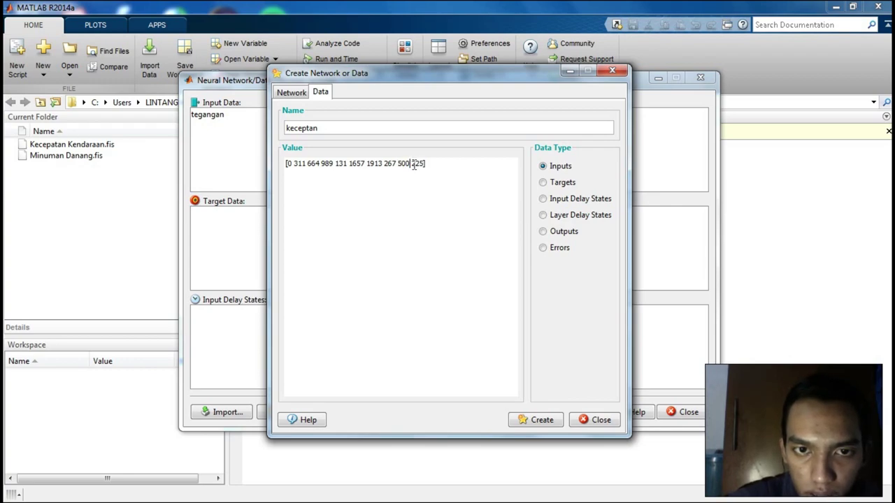
drag(414, 163, 421, 164)
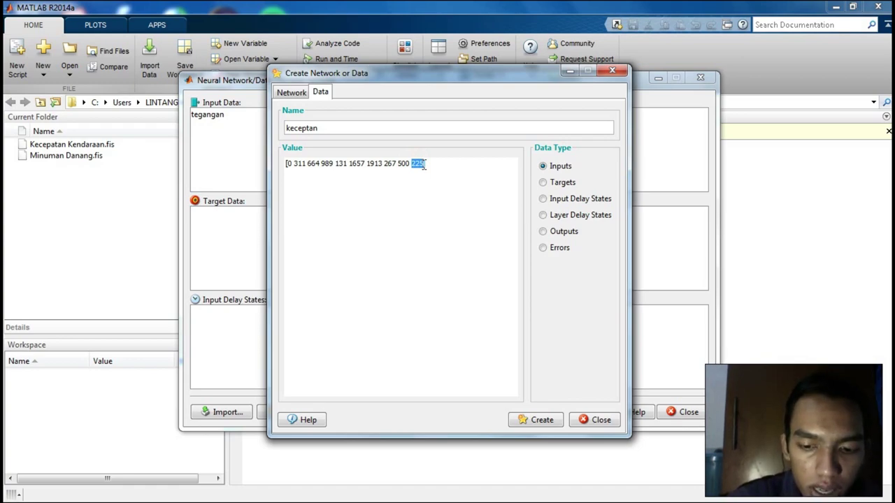
text(19)
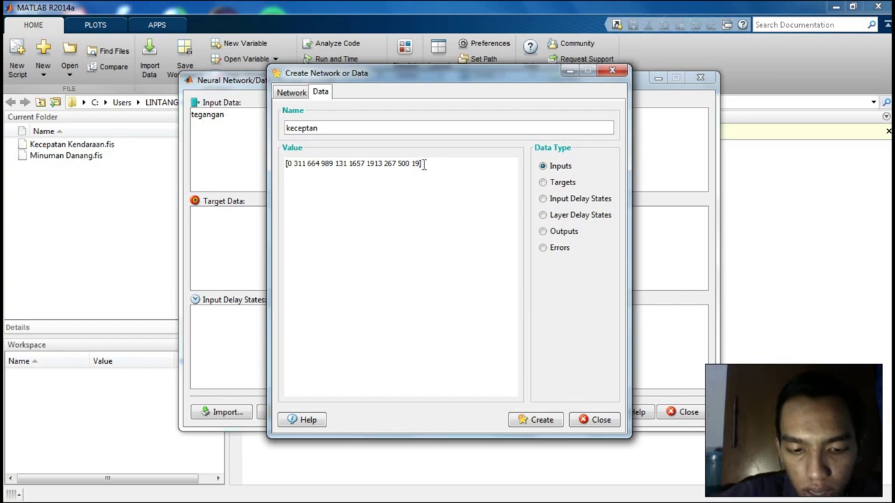
text(80)
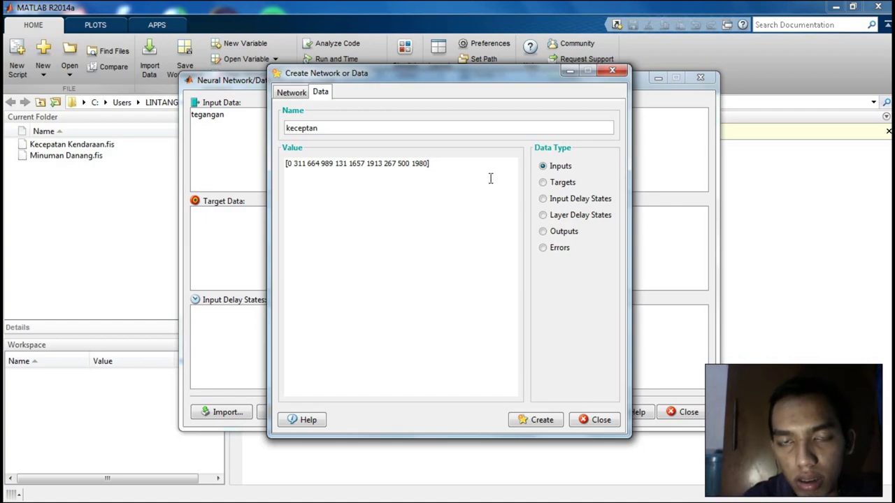
Step: Create keceptan as Targets data, acknowledge the notice and close the creation dialog
click(544, 186)
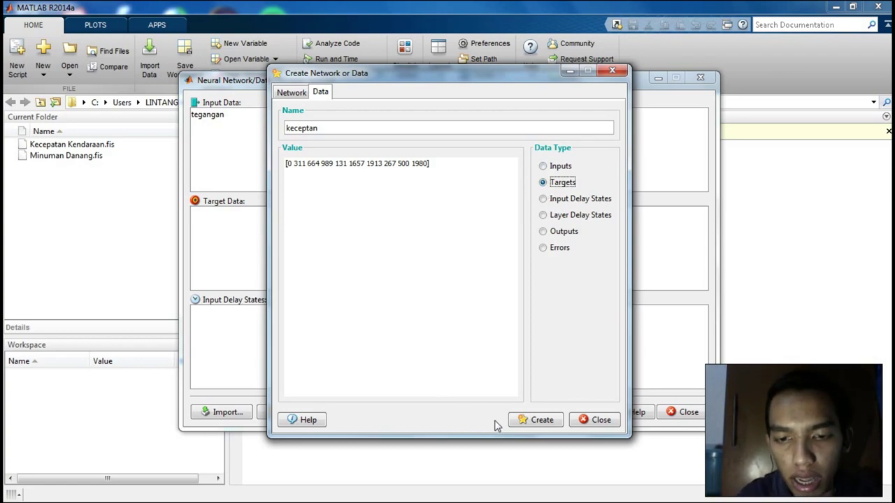
click(523, 422)
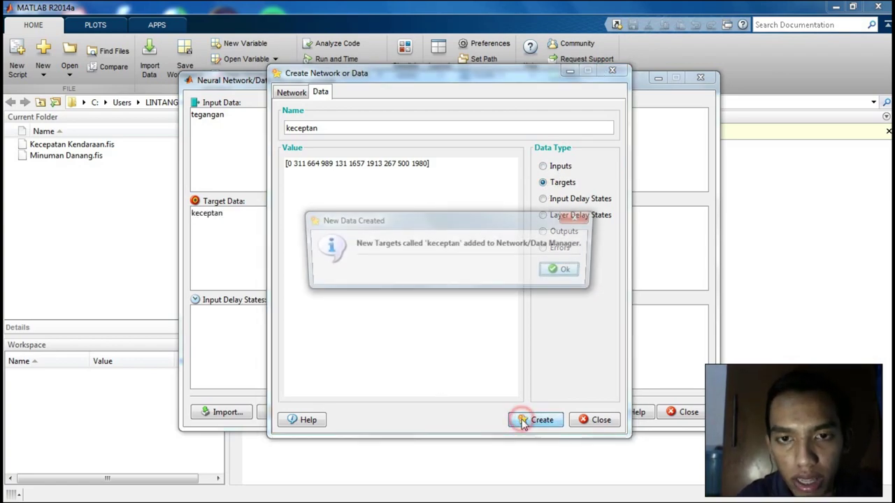
click(567, 274)
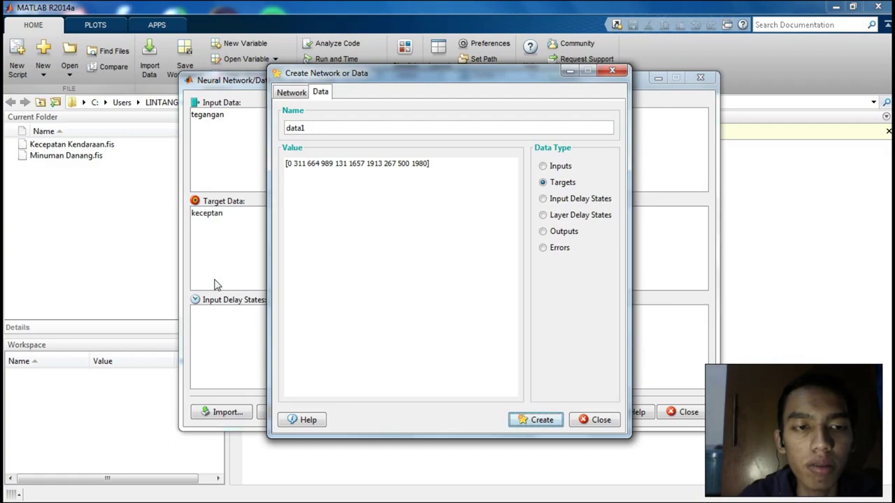
click(603, 419)
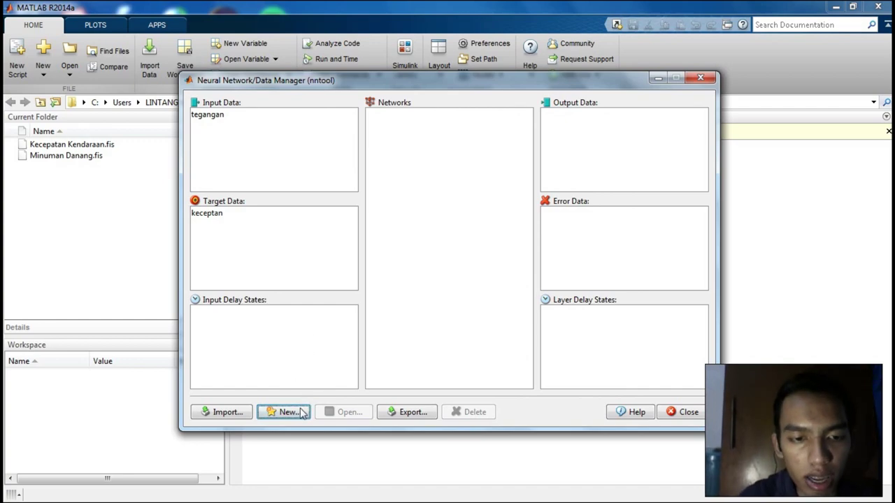
Step: Start a new network with tegangan as its input data and keceptan as its target data
click(287, 412)
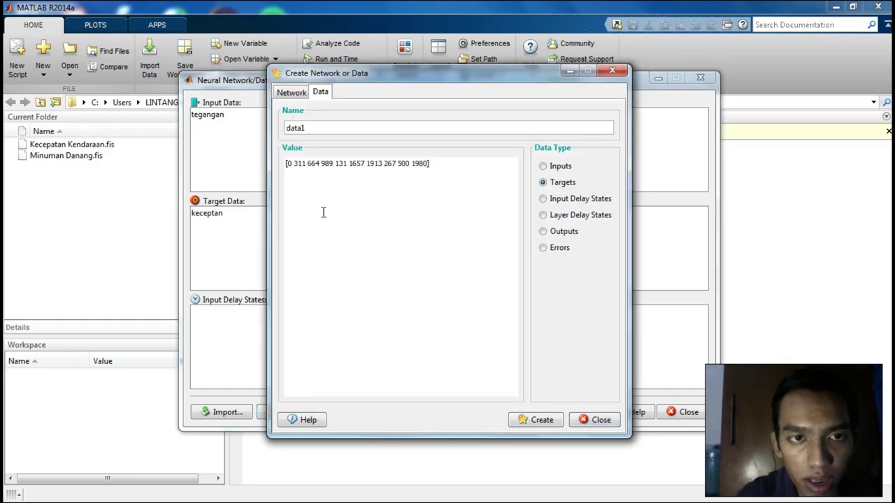
click(293, 92)
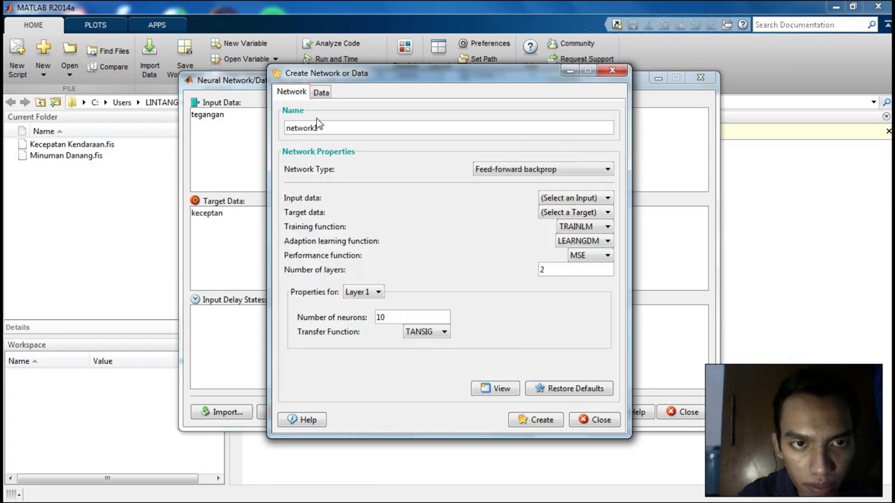
click(603, 199)
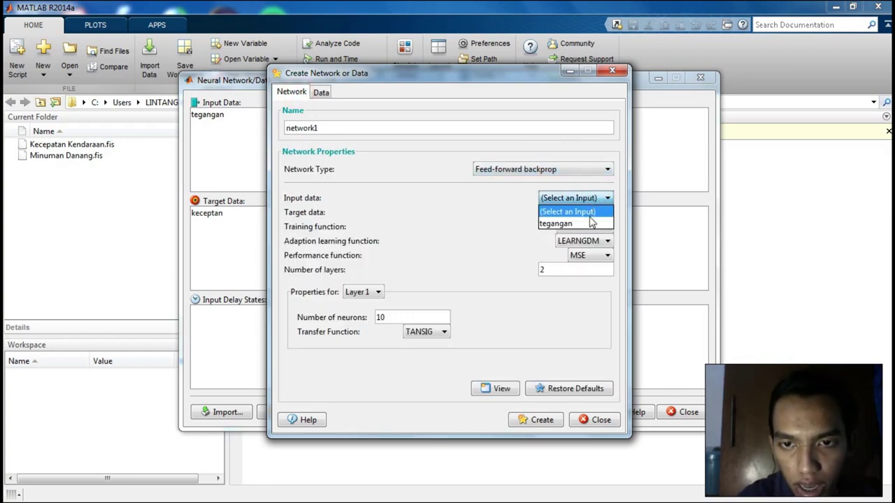
click(592, 224)
click(591, 212)
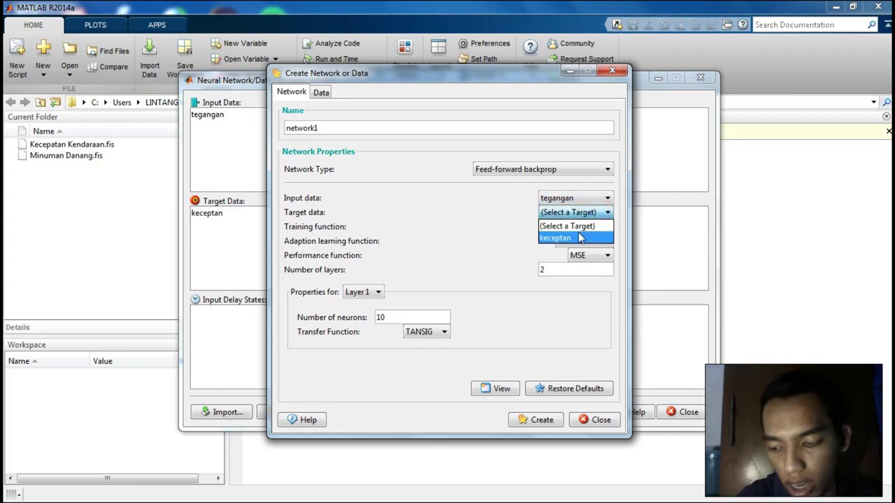
click(579, 238)
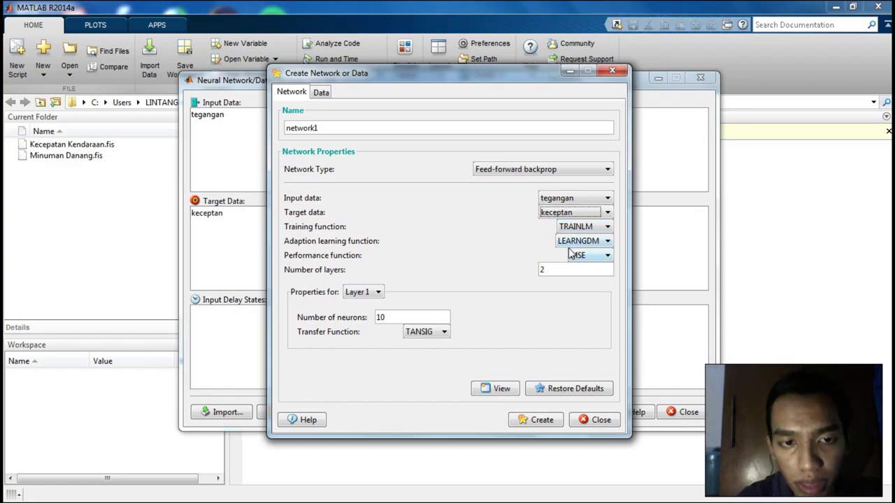
Step: Set the new network's number of layers to 12
click(540, 270)
text(2)
double_click(418, 318)
click(417, 318)
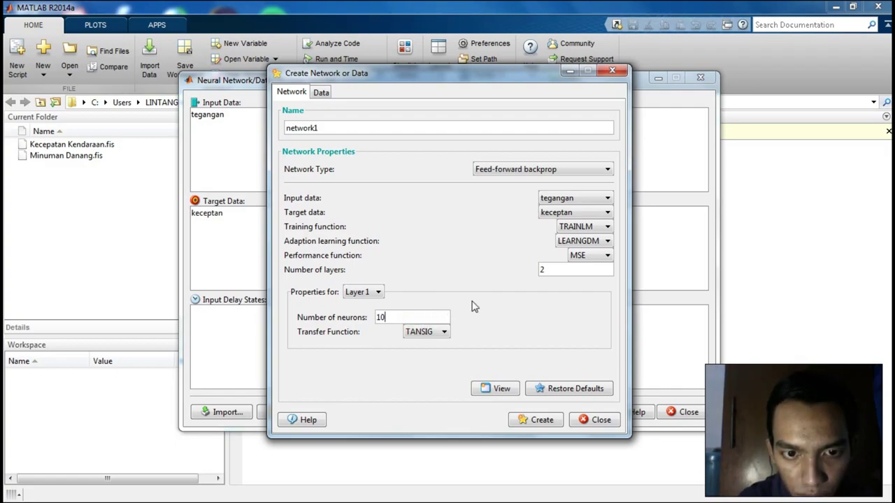
click(553, 272)
click(540, 270)
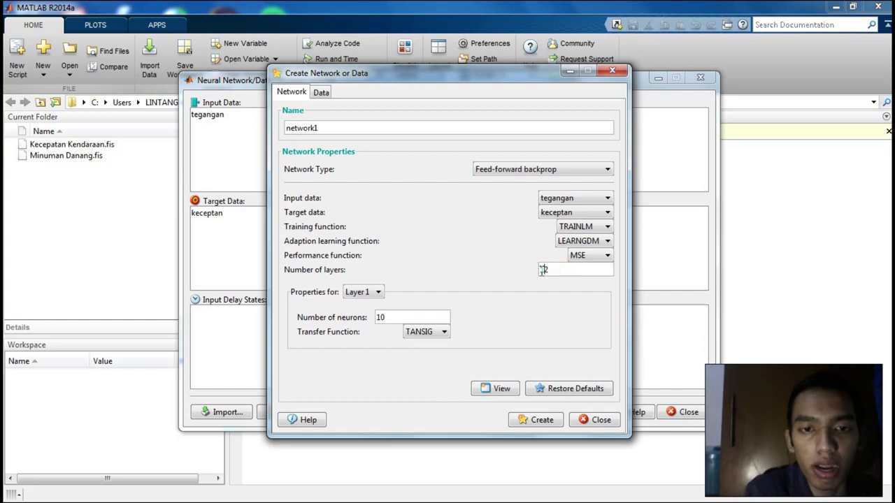
text(1)
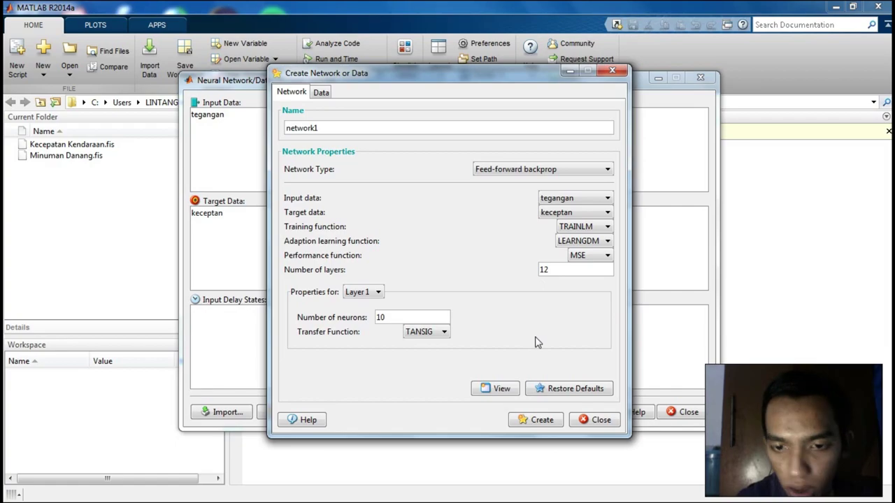
Step: Create the feed-forward backprop network network1, acknowledge the notice and close the creation dialog
click(543, 422)
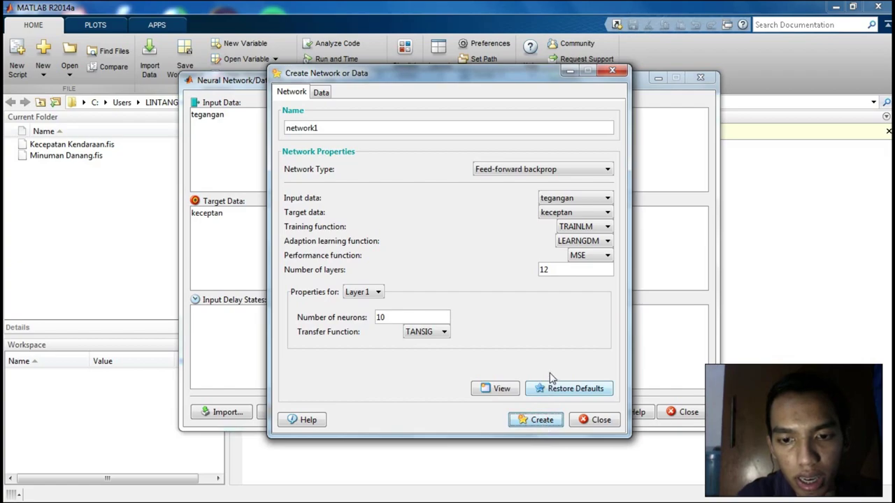
click(540, 421)
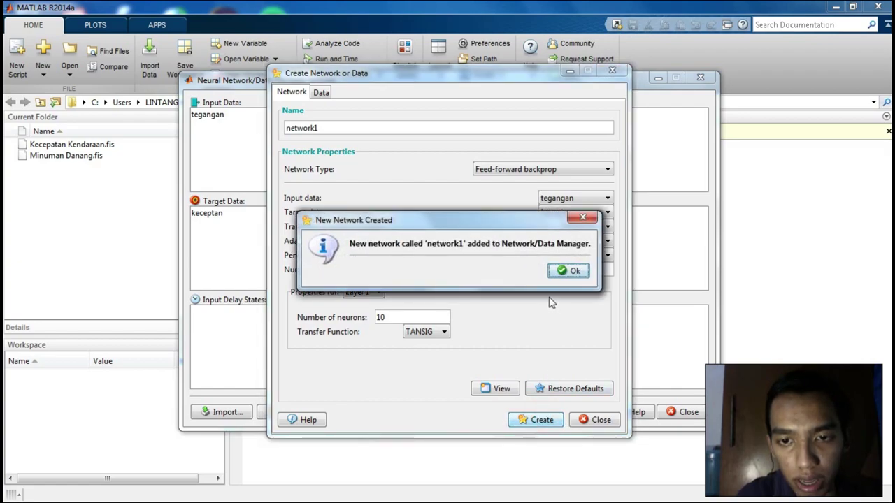
click(563, 276)
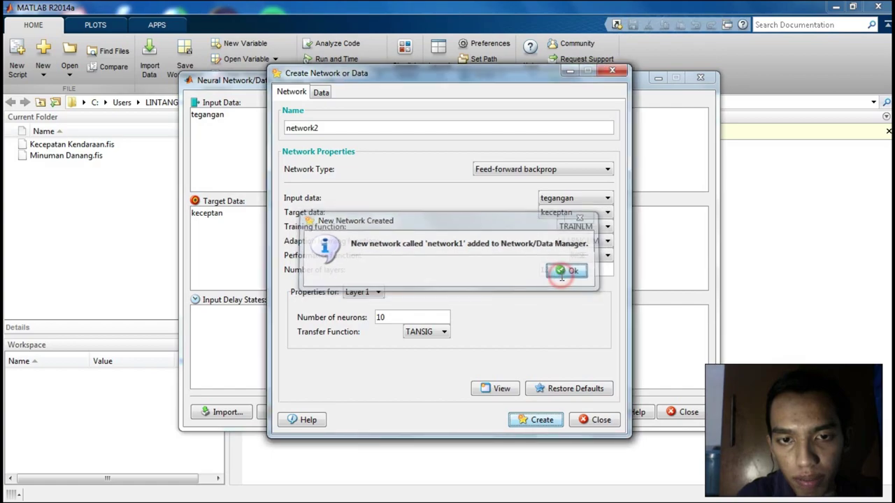
click(611, 72)
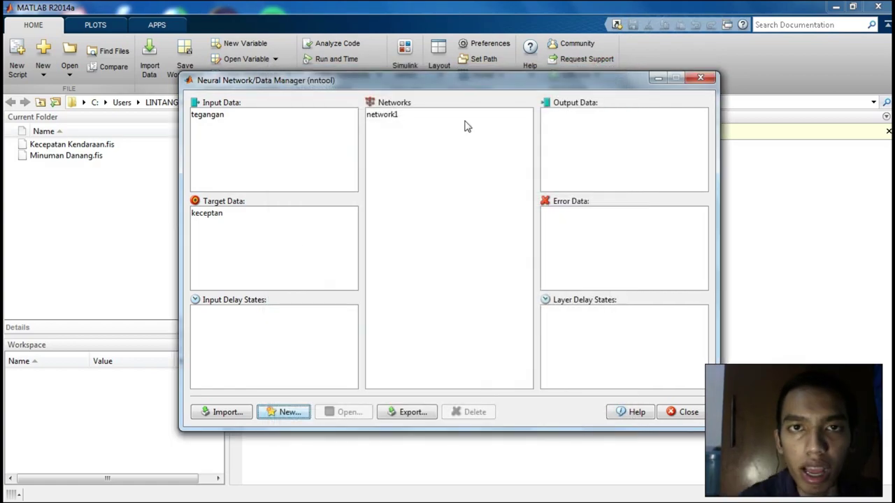
Step: Open network1 and set its training data to tegangan as inputs and keceptan as targets
double_click(403, 117)
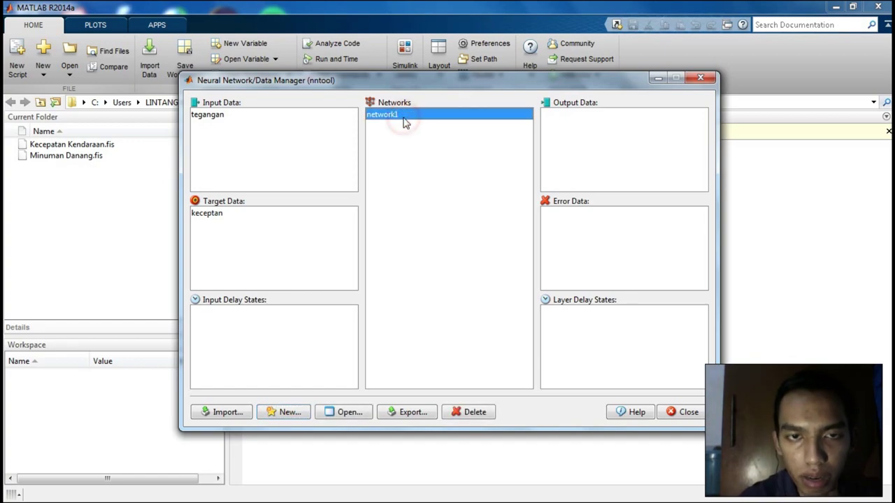
drag(451, 16, 435, 64)
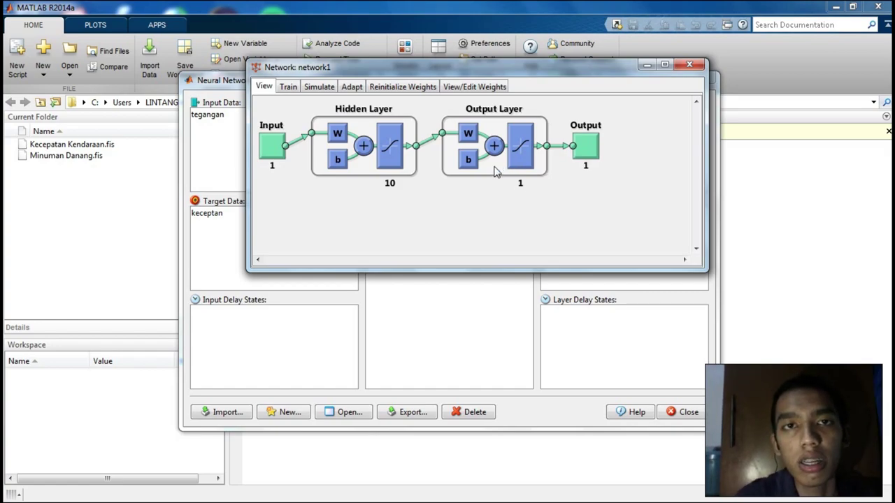
click(288, 87)
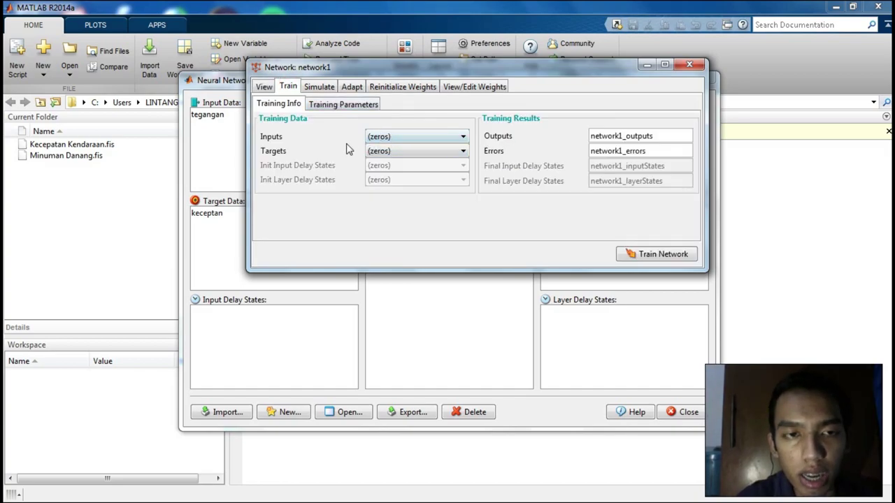
click(400, 140)
click(402, 158)
click(402, 154)
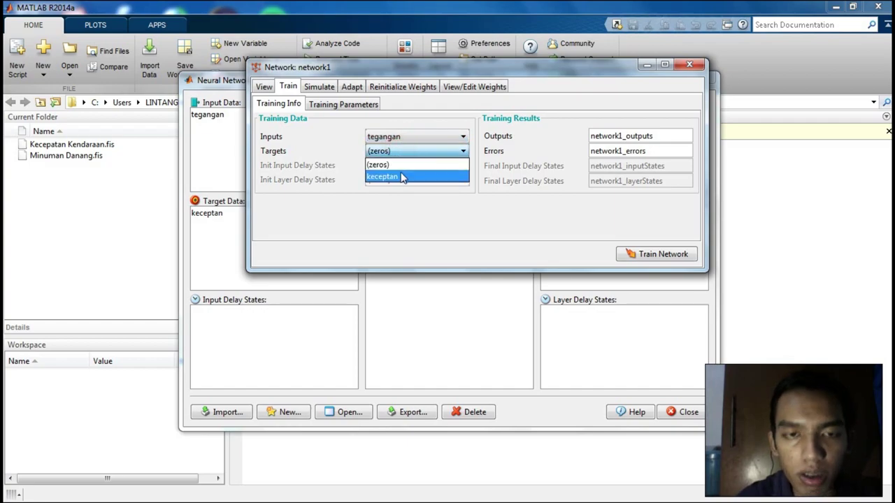
click(403, 177)
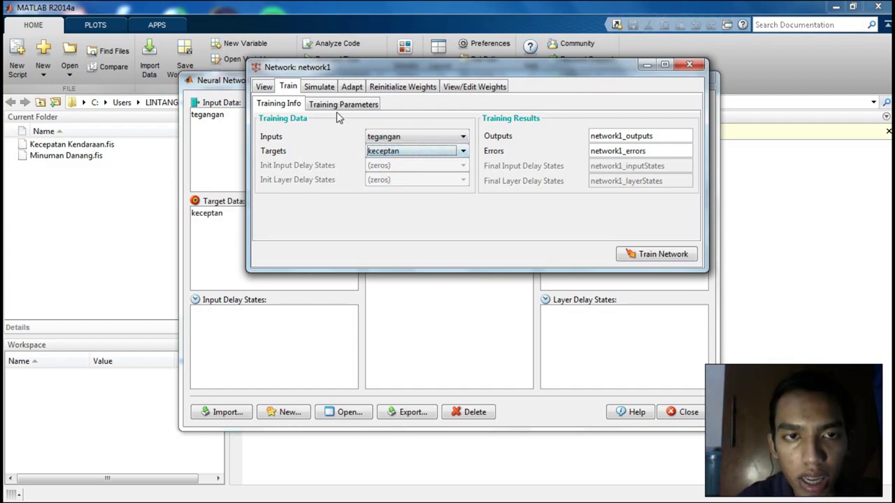
Step: Set the simulation inputs to tegangan, and the adaption data to tegangan as inputs with keceptan as targets
click(325, 89)
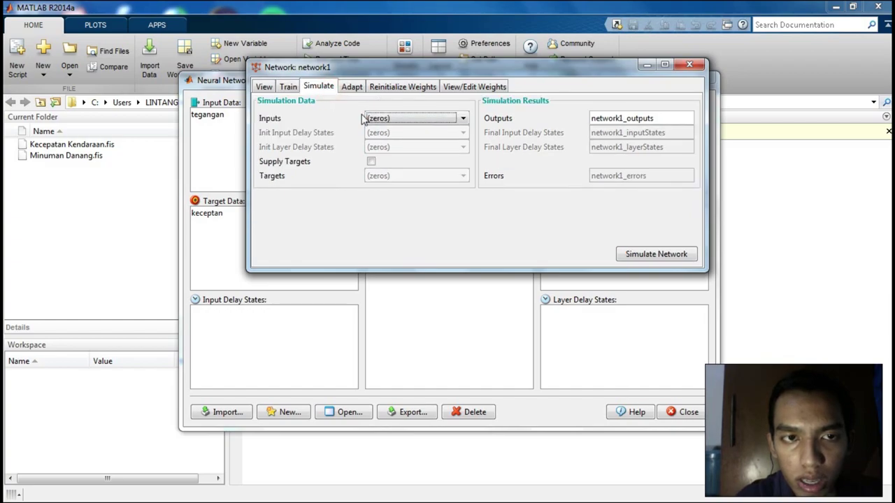
click(408, 121)
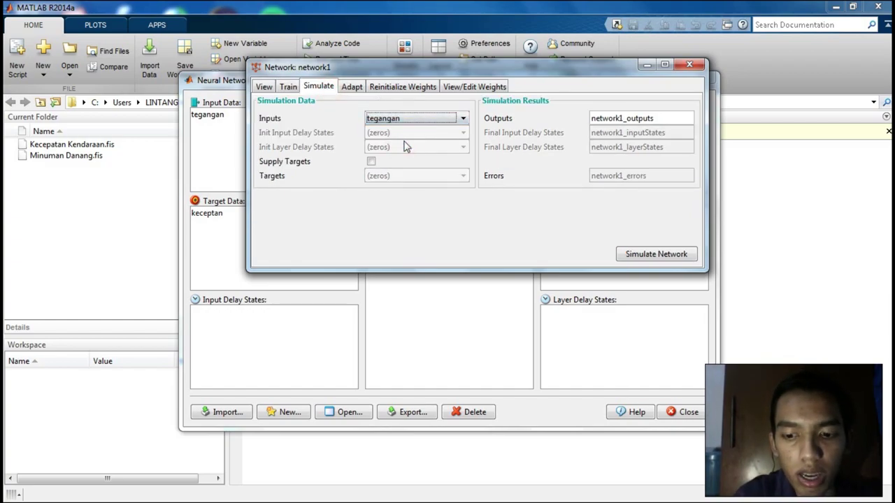
click(356, 86)
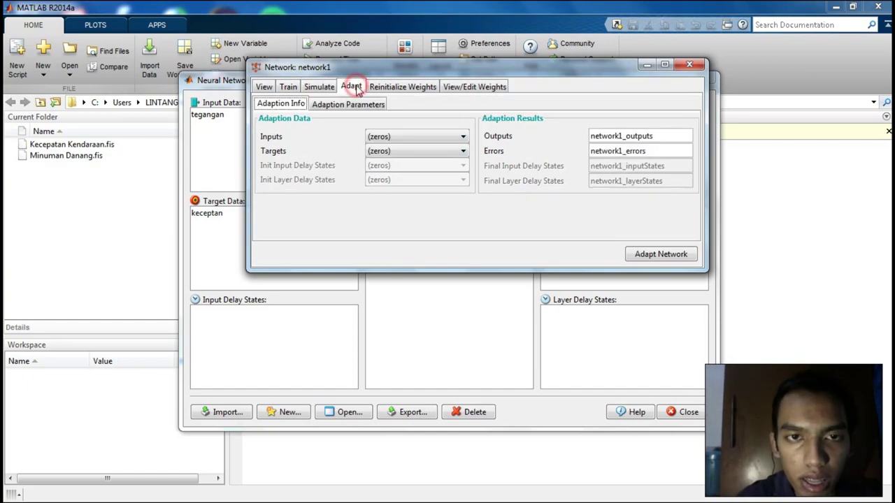
click(428, 138)
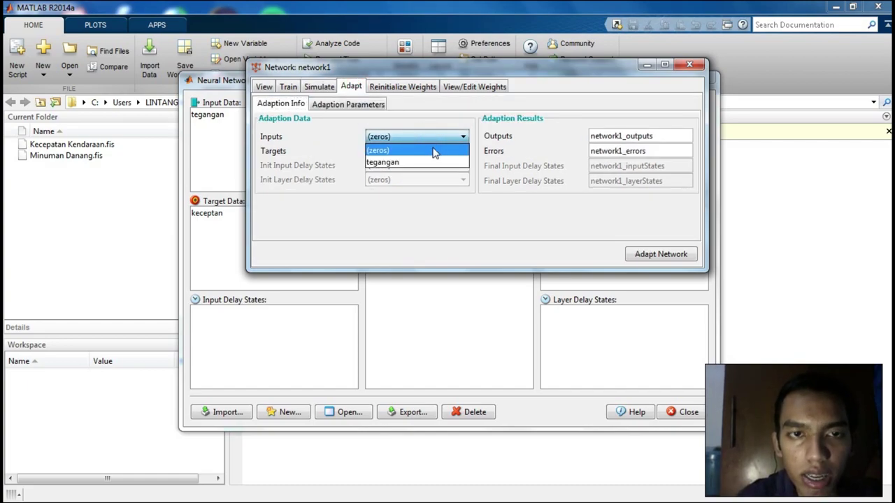
click(433, 163)
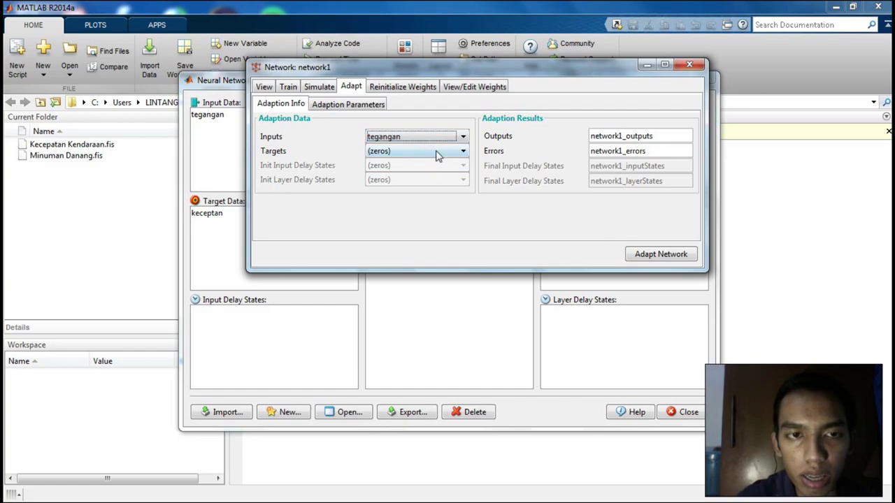
click(437, 152)
click(426, 176)
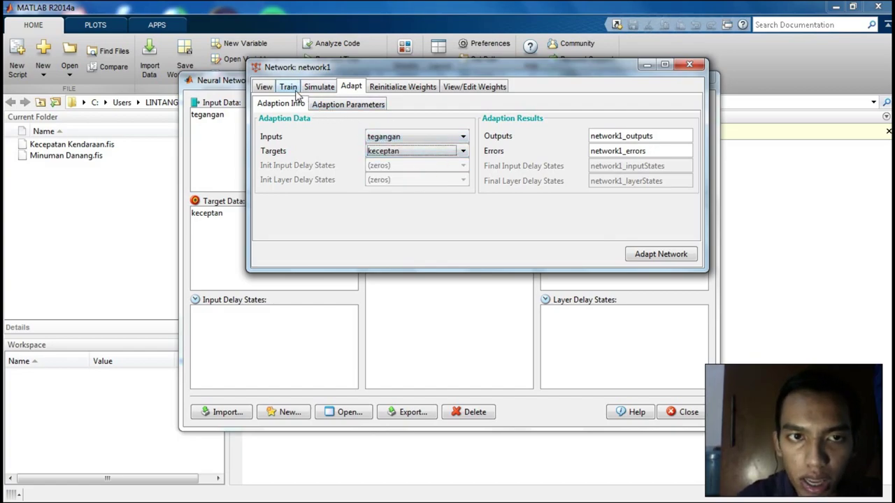
Step: Review network1's training parameters and train the network with them as they are
click(289, 86)
click(313, 105)
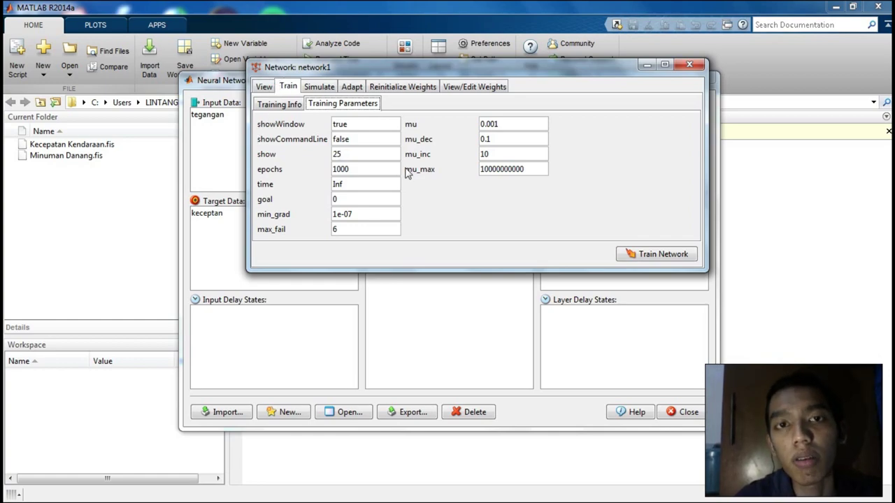
click(647, 256)
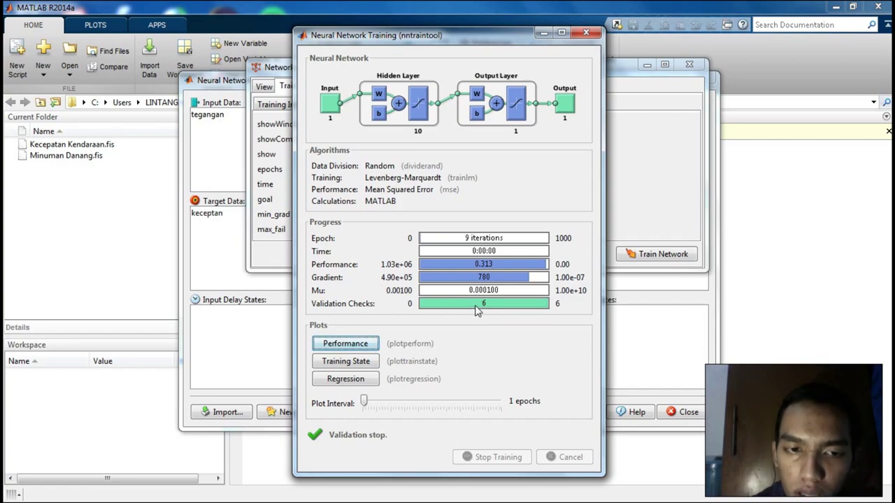
Step: Examine the training performance plot and the training state plot, closing each one after viewing
click(341, 345)
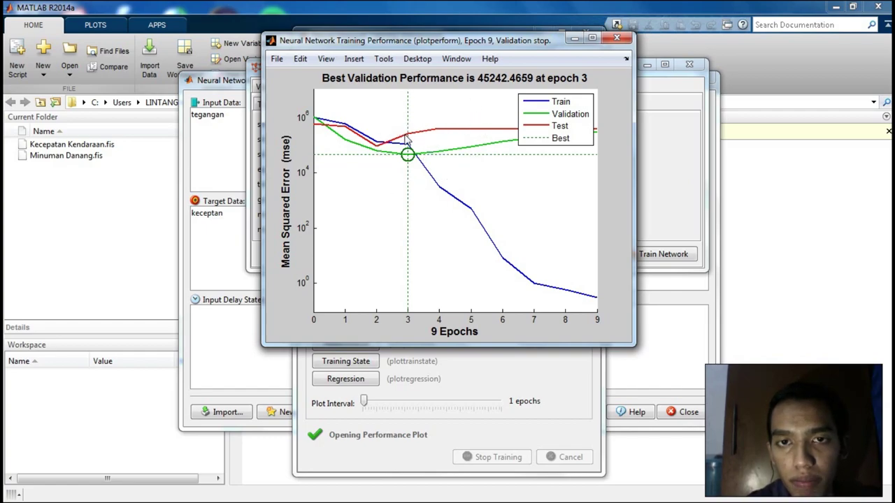
key(alt+F4)
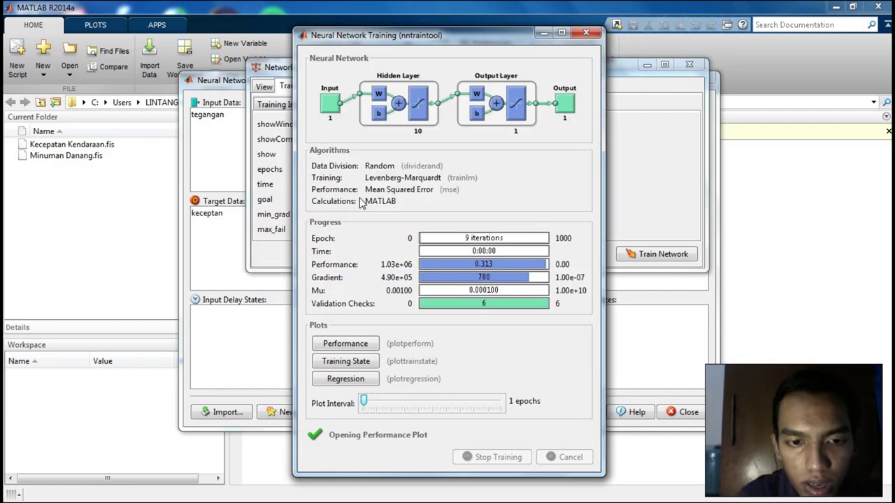
click(374, 370)
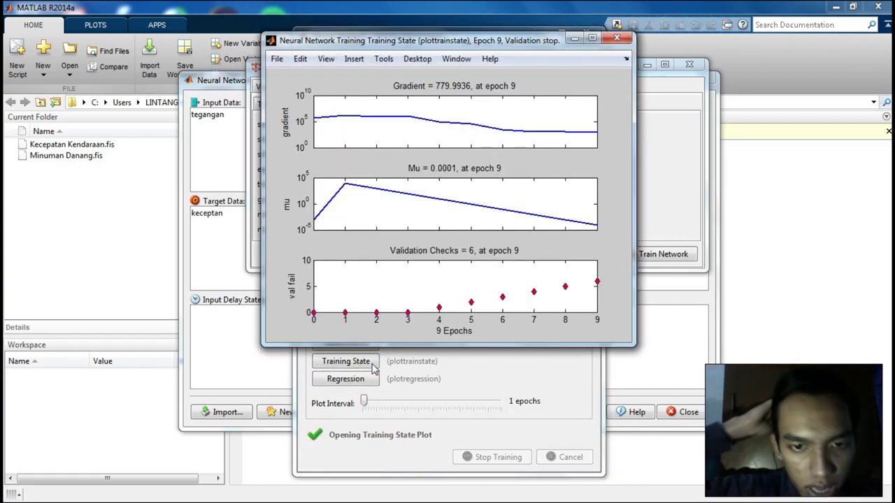
click(374, 370)
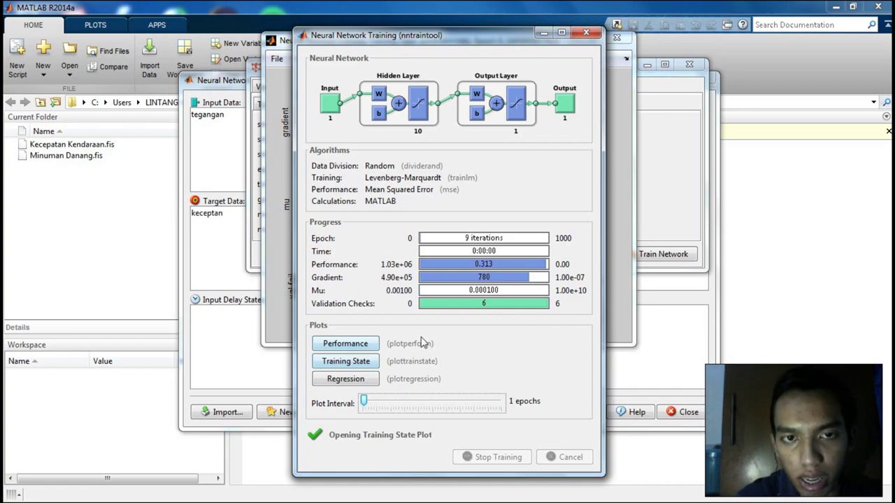
click(281, 45)
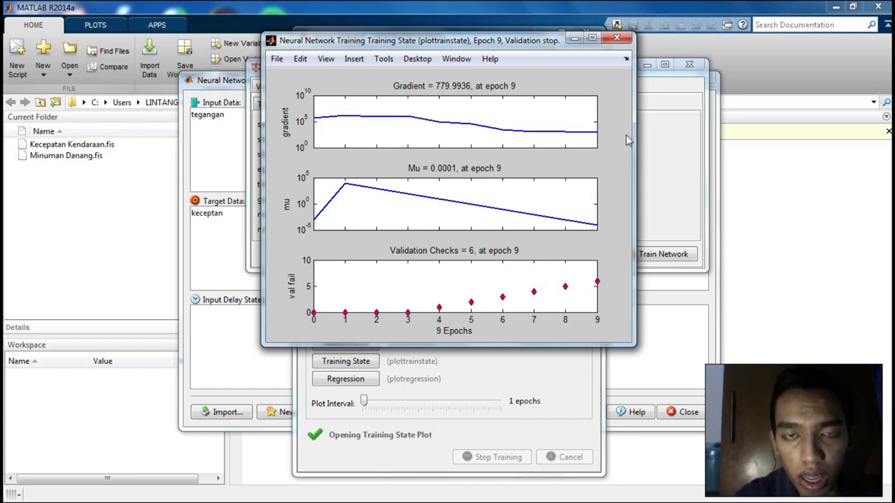
click(616, 39)
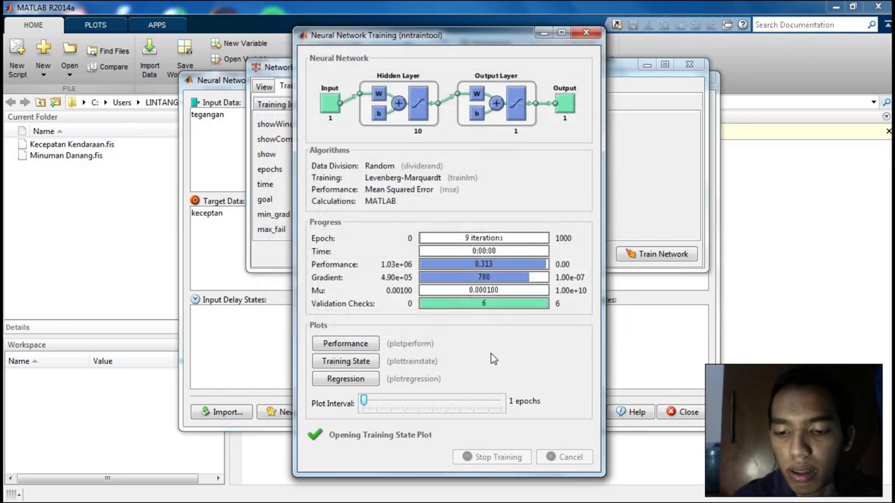
Step: Examine the training regression plot and close it along with the training and network1 windows
click(364, 384)
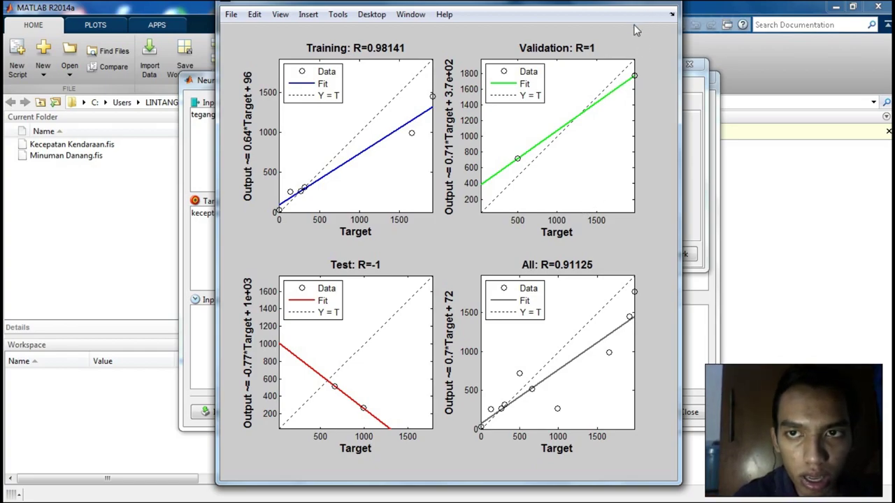
drag(637, 7, 638, 21)
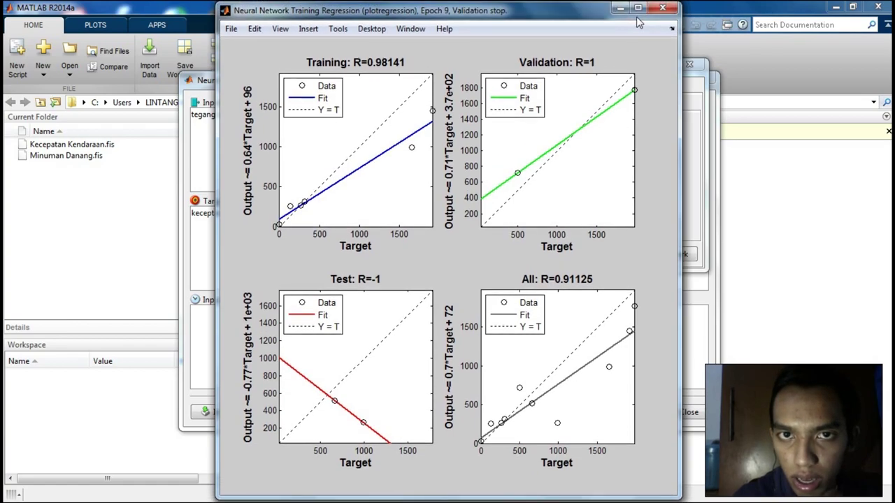
click(660, 9)
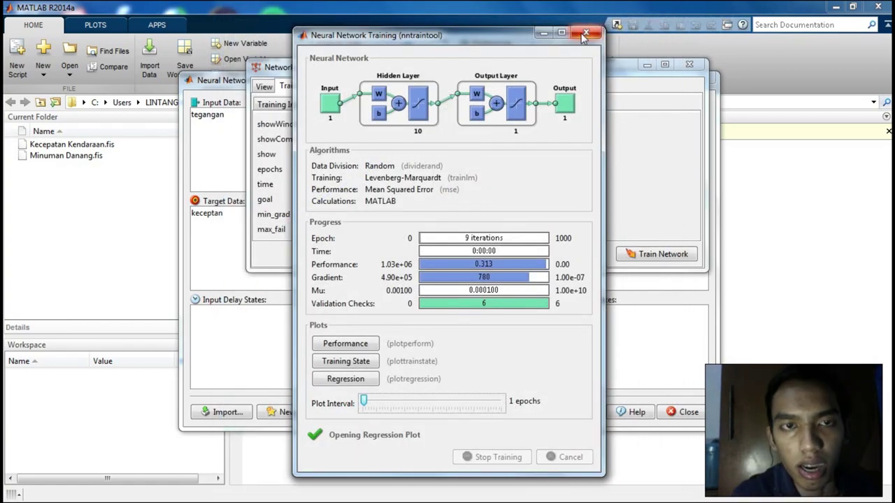
click(584, 35)
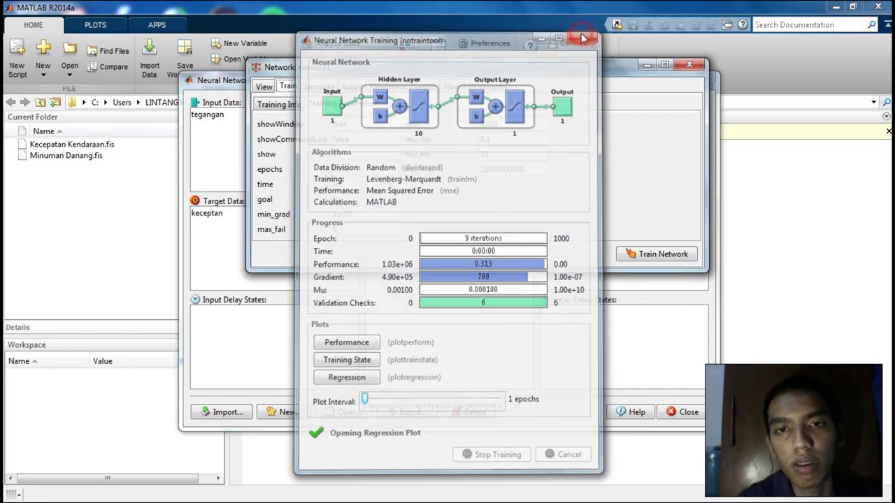
click(688, 67)
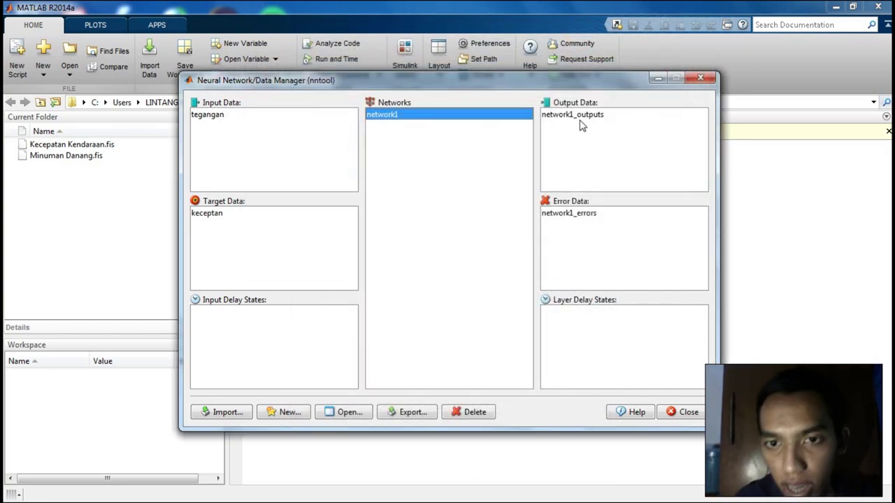
Step: Examine the full list of values in network1_outputs and close its data window
click(580, 123)
click(584, 121)
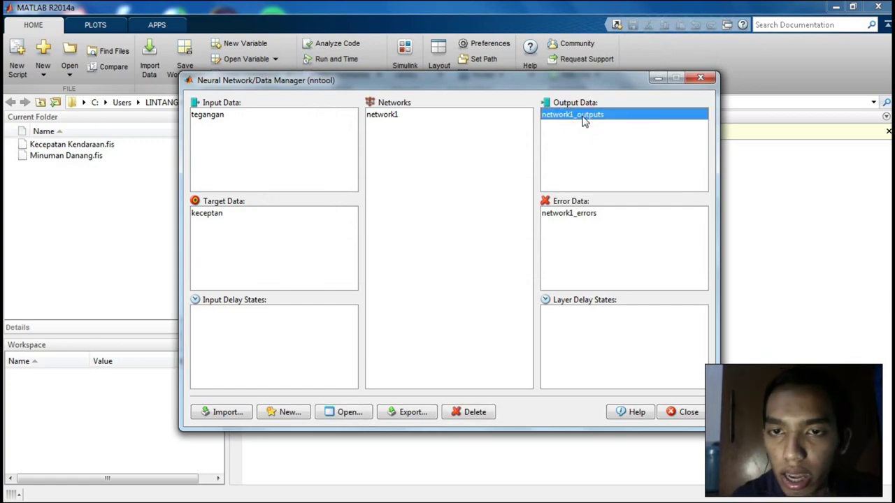
double_click(584, 121)
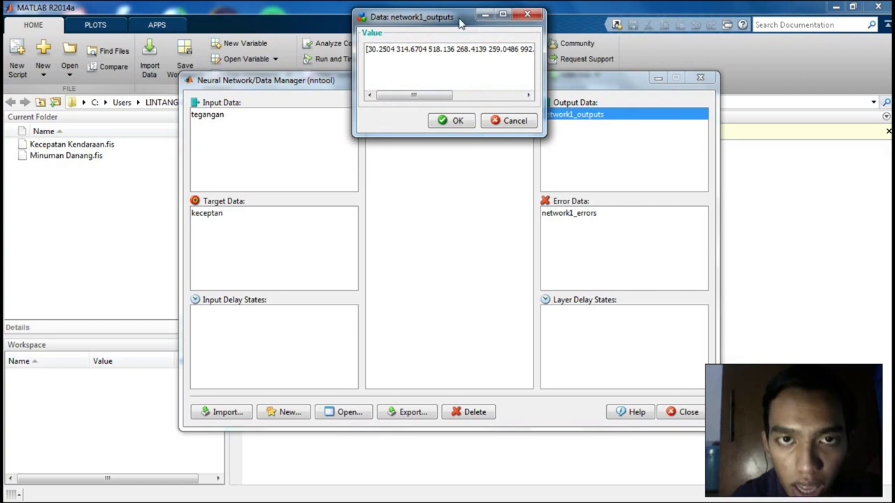
drag(453, 17, 445, 82)
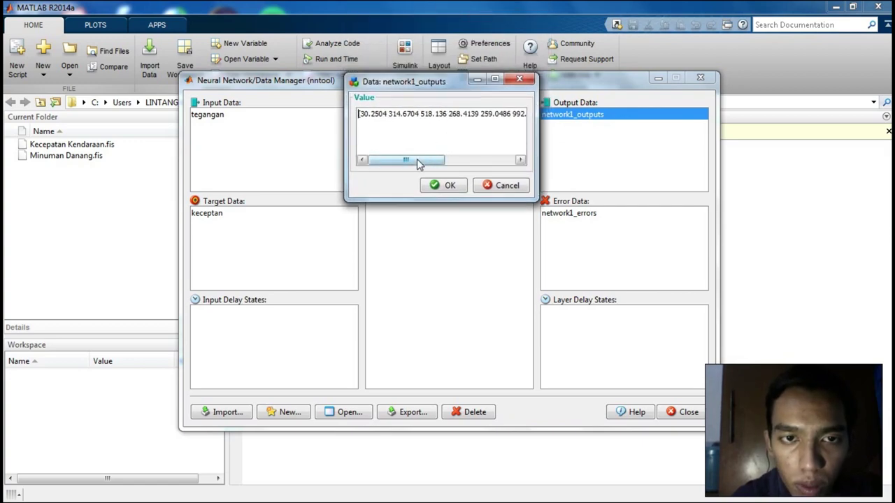
drag(418, 163, 452, 162)
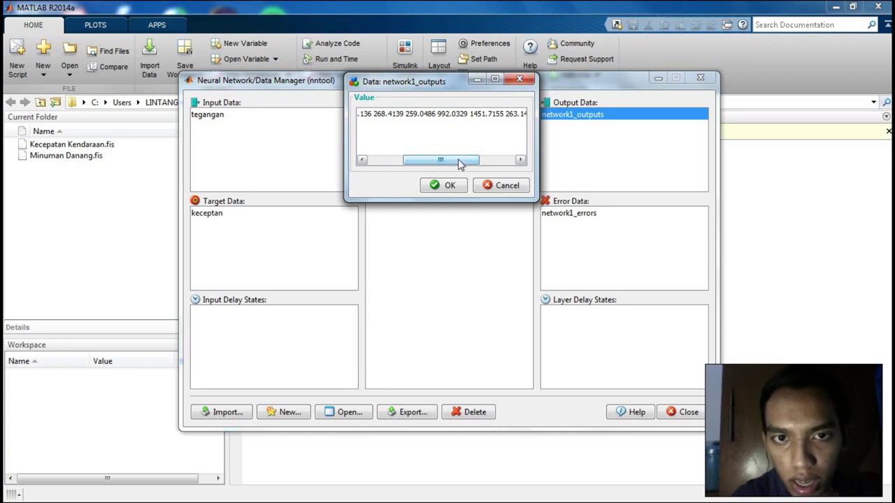
drag(455, 160, 503, 153)
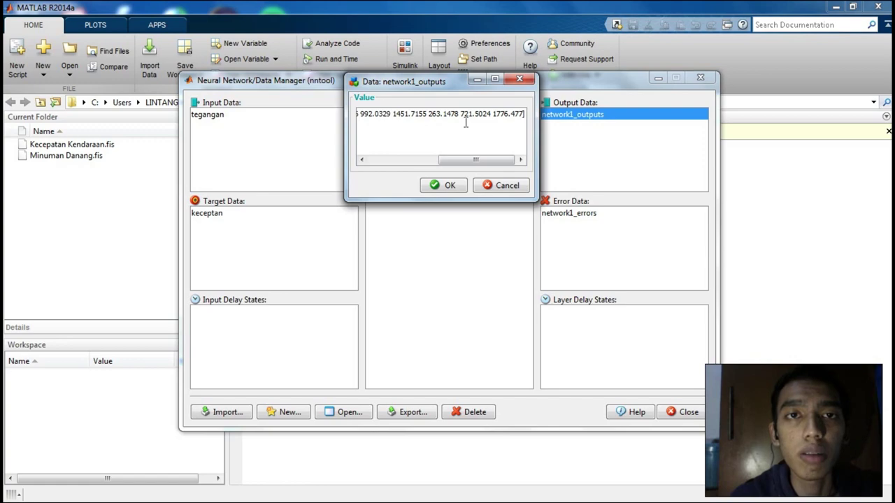
click(430, 190)
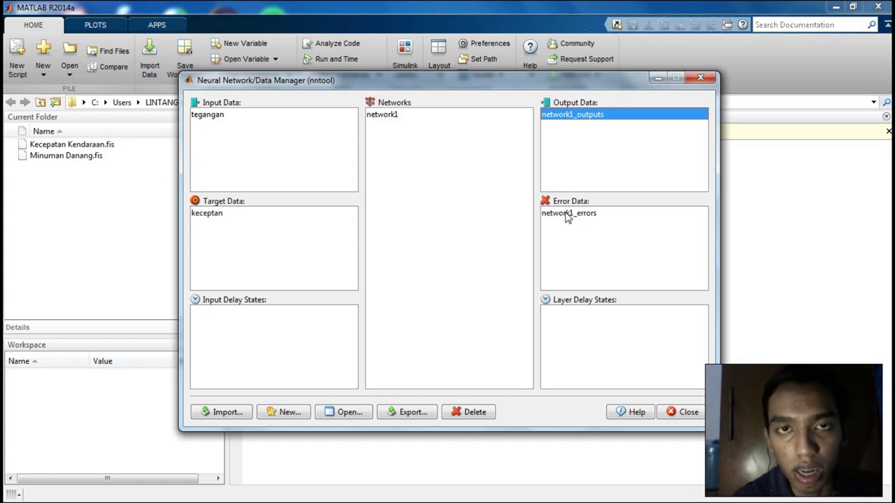
Step: Examine the full list of values in network1_errors and close its data window
double_click(567, 214)
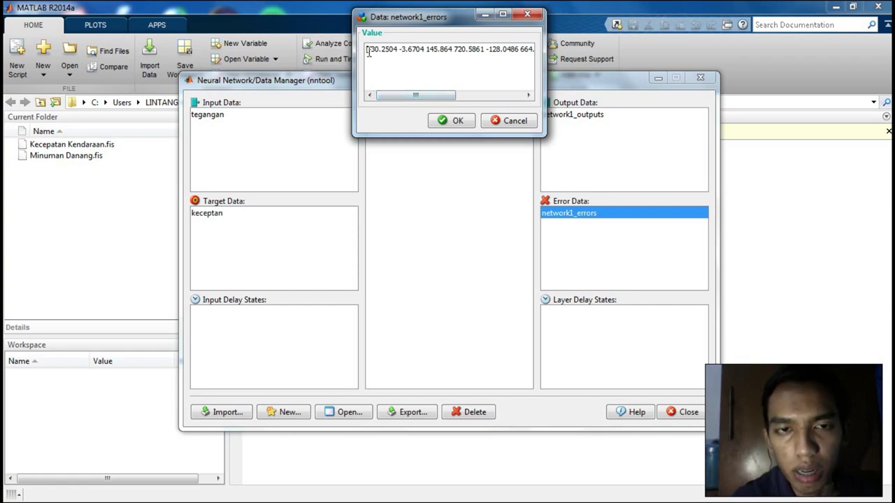
drag(416, 98, 514, 85)
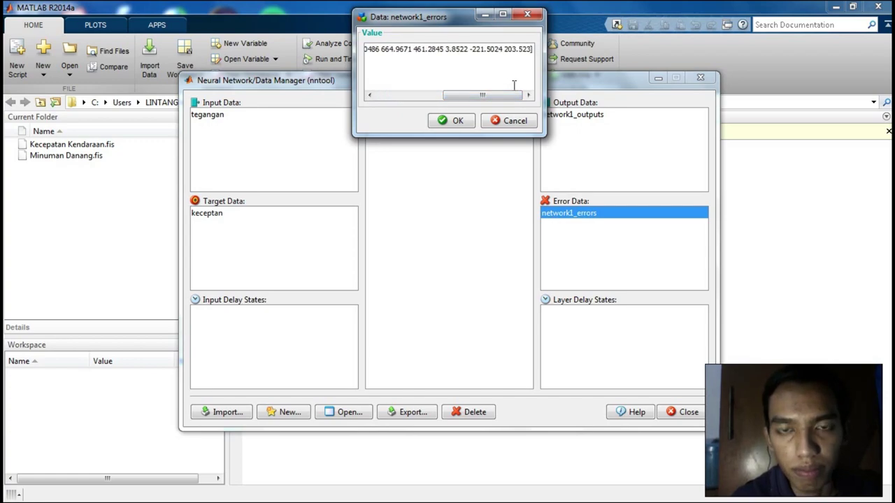
click(457, 121)
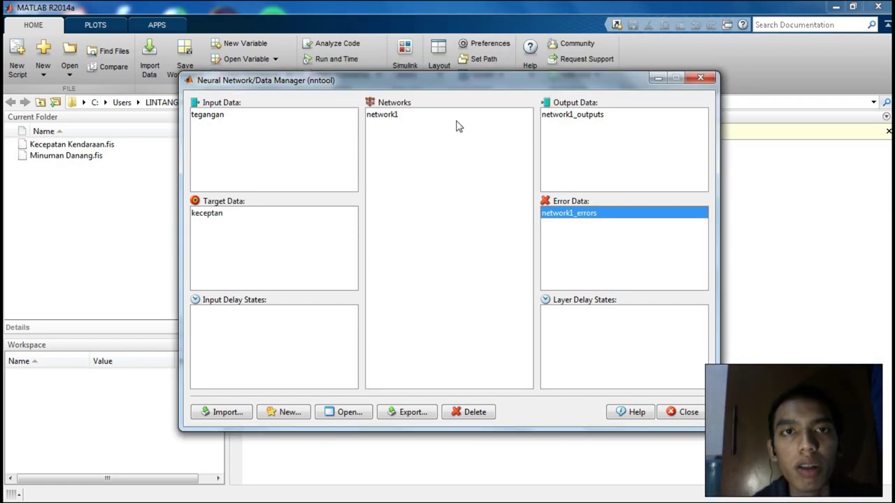